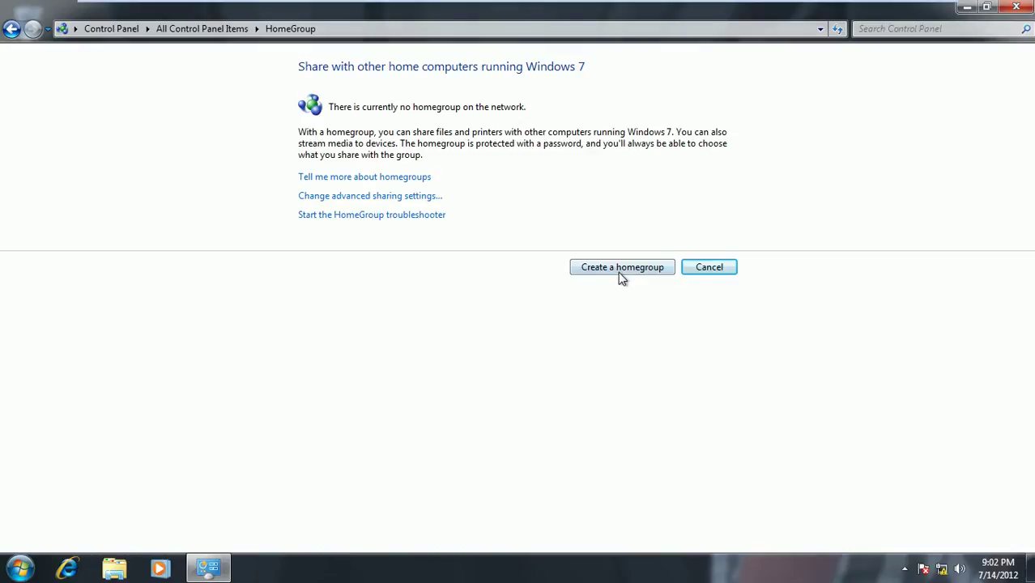
Create a homegroup sharing Pictures, Music, Videos, Printers and also Documents, reaching the password page.
left_click(619, 271)
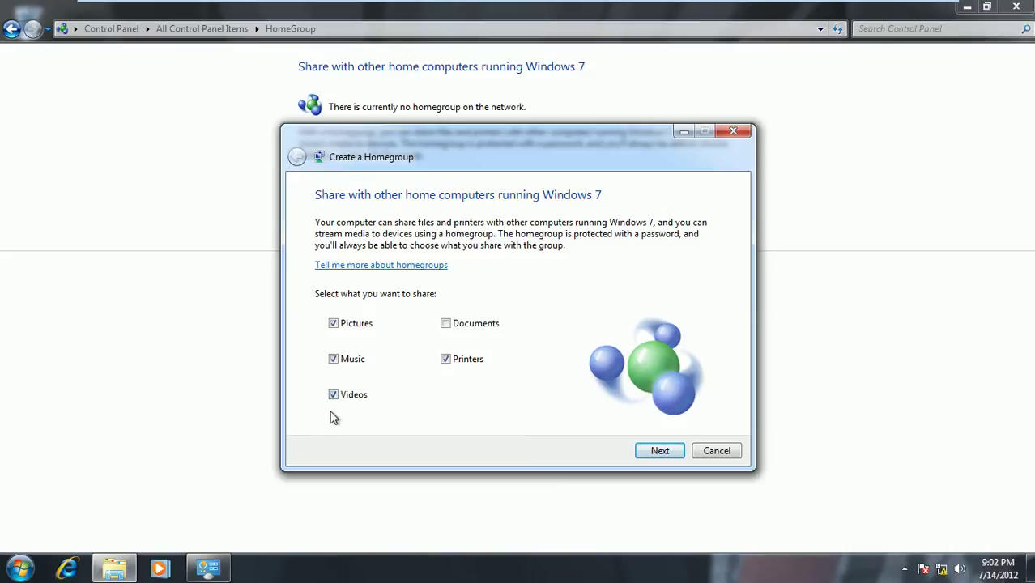
left_click(464, 328)
left_click(660, 452)
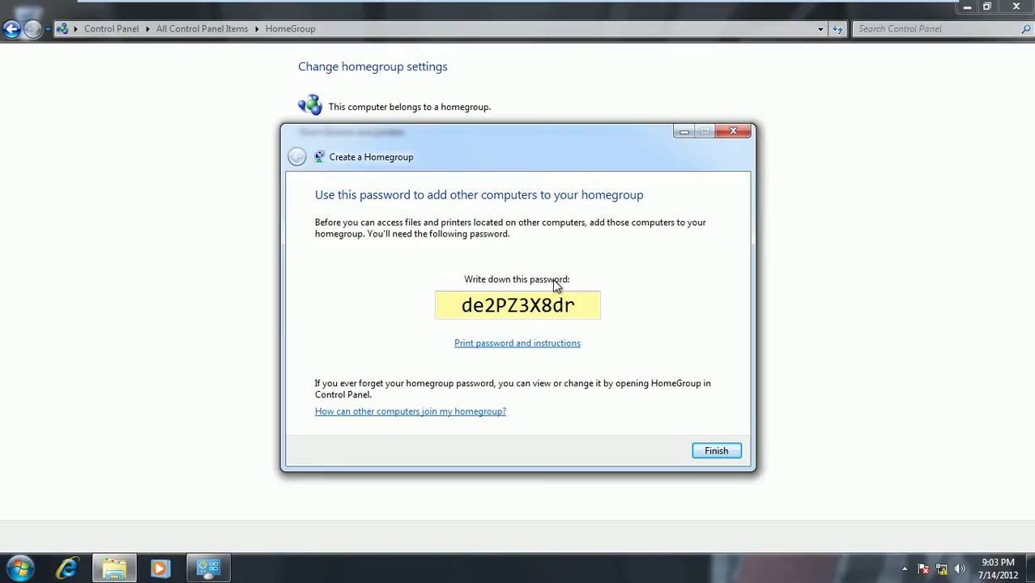
Finish the homegroup wizard, leave the settings unchanged and close Control Panel.
left_click(716, 451)
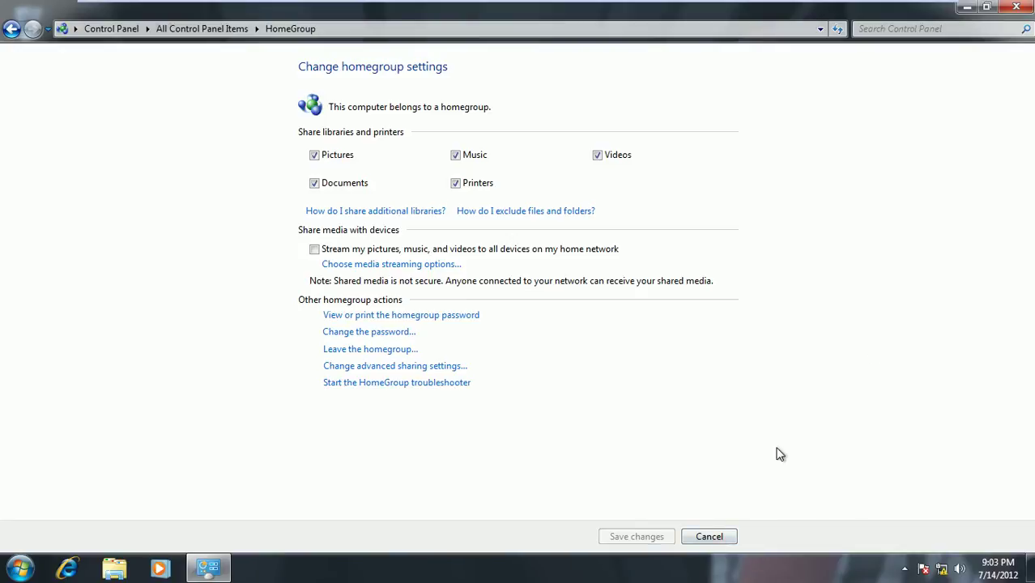
left_click(708, 538)
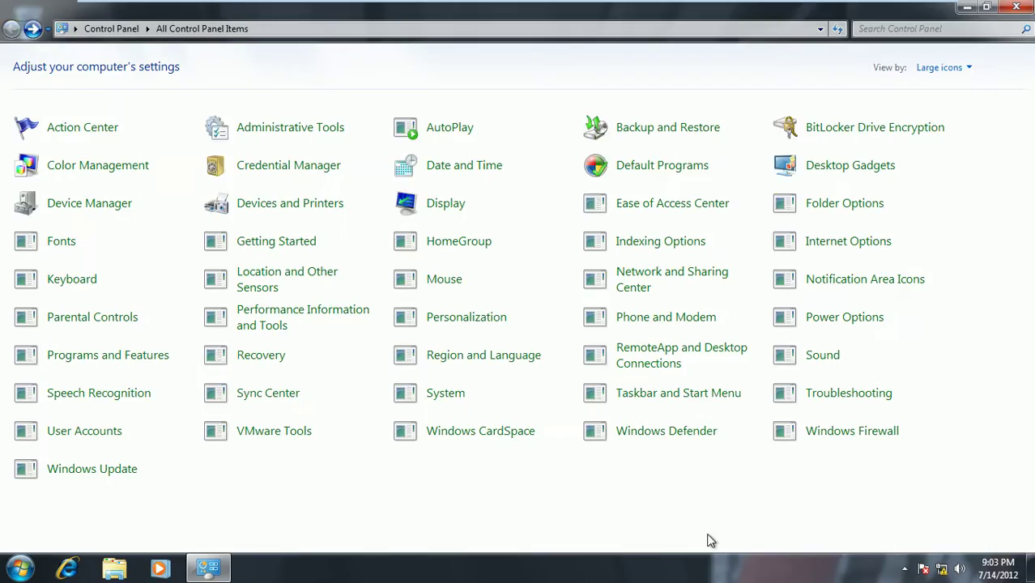
mouse_move(942, 5)
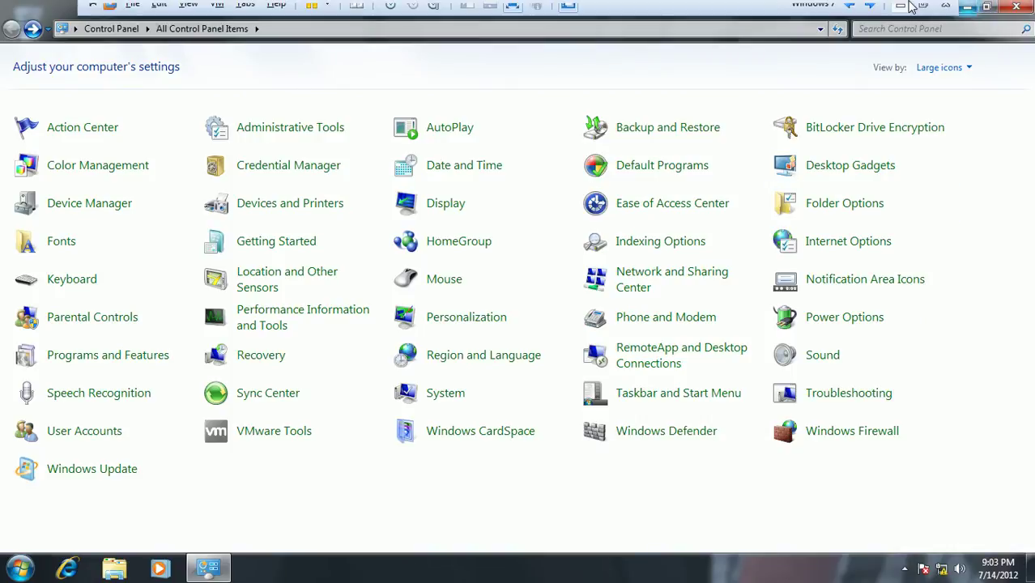
left_click(1016, 6)
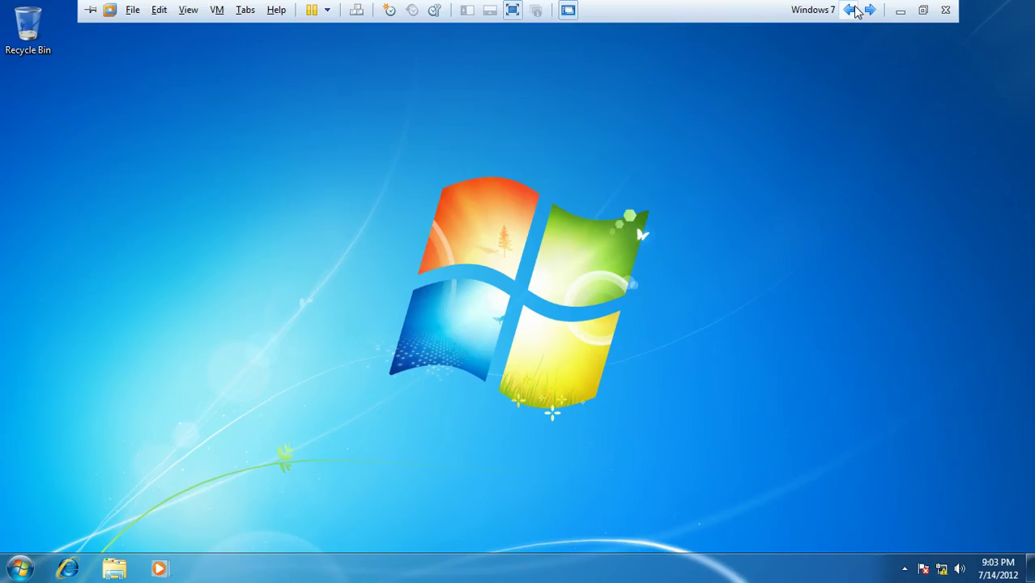
Switch to the second computer, close its Control Panel and bring up the Start menu.
left_click(19, 569)
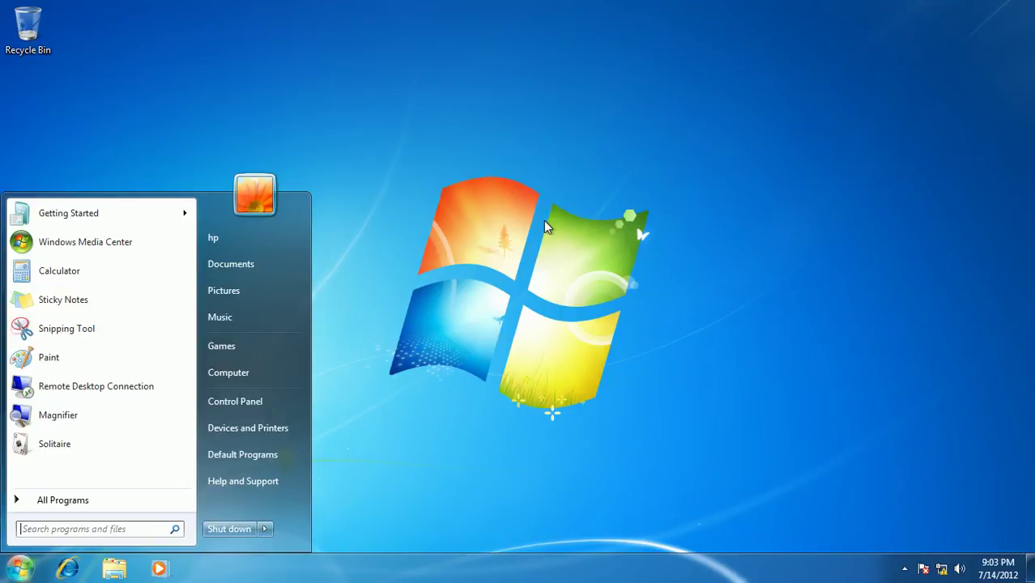
left_click(548, 224)
mouse_move(672, 5)
left_click(870, 9)
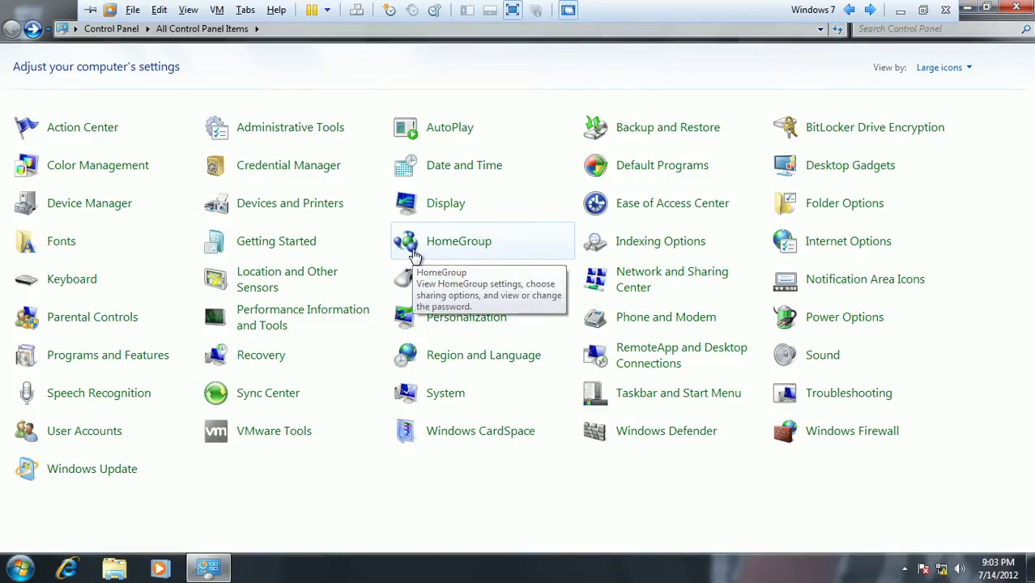
left_click(1017, 7)
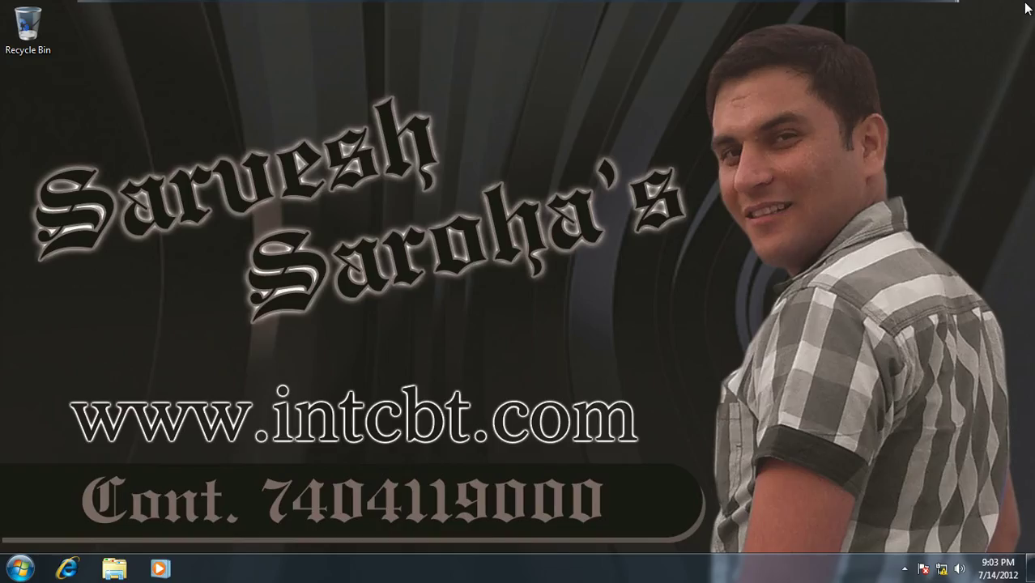
left_click(24, 571)
Open Computer and view the Homegroup, which has no other members yet, then switch back to the other PC.
left_click(238, 376)
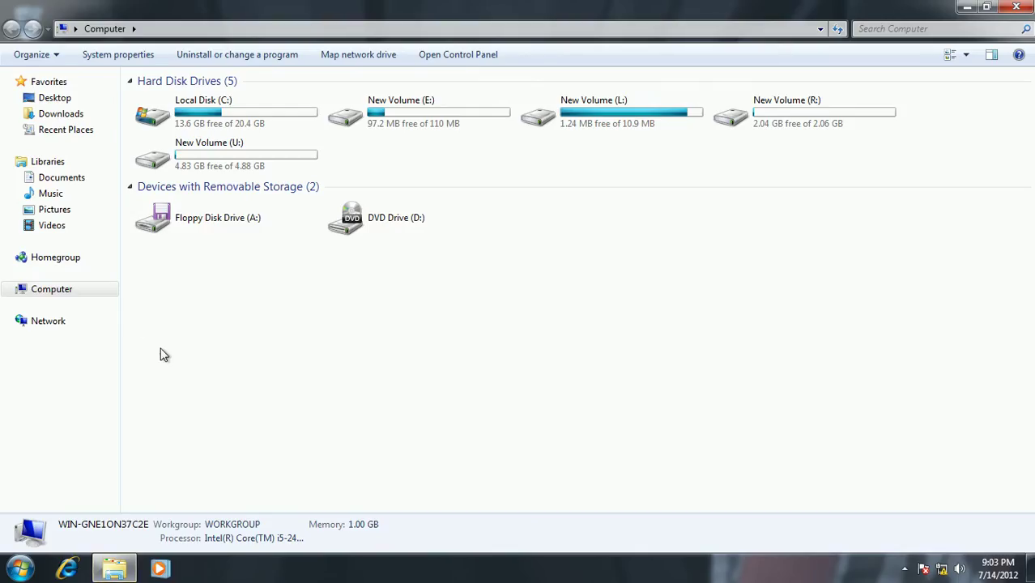
left_click(61, 259)
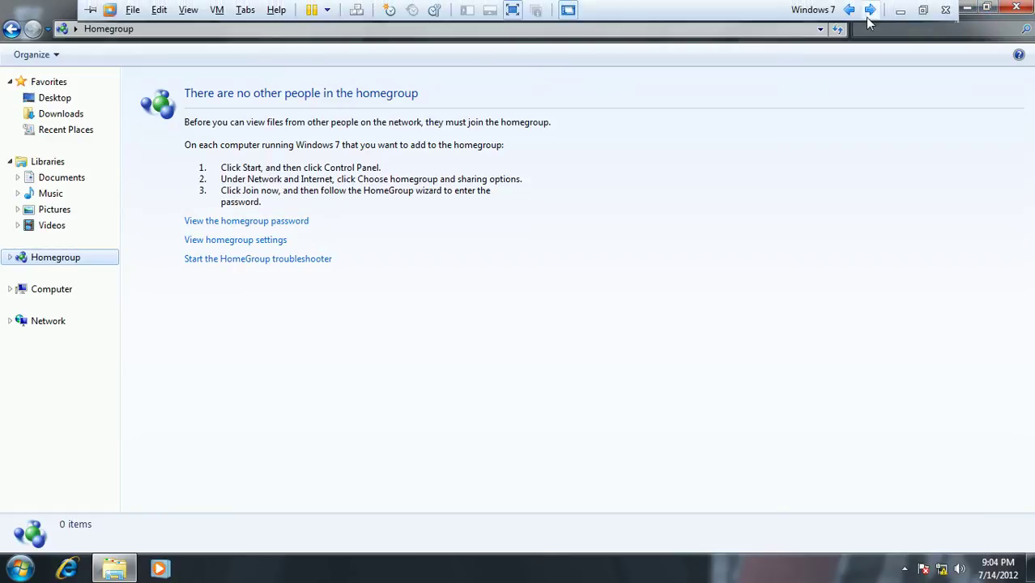
left_click(850, 10)
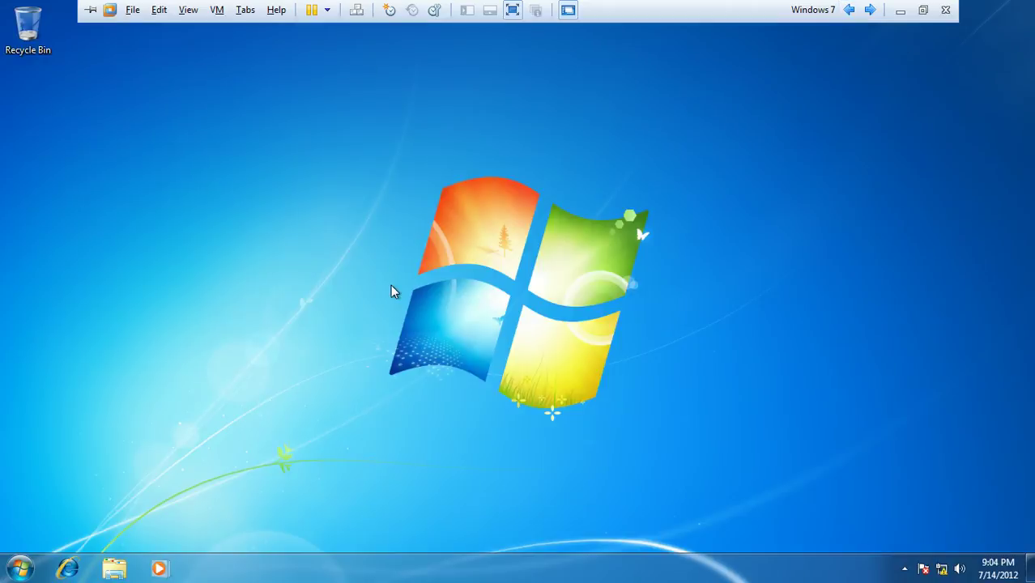
Open Control Panel's HomeGroup on this PC and choose Join now for the existing homegroup.
left_click(22, 570)
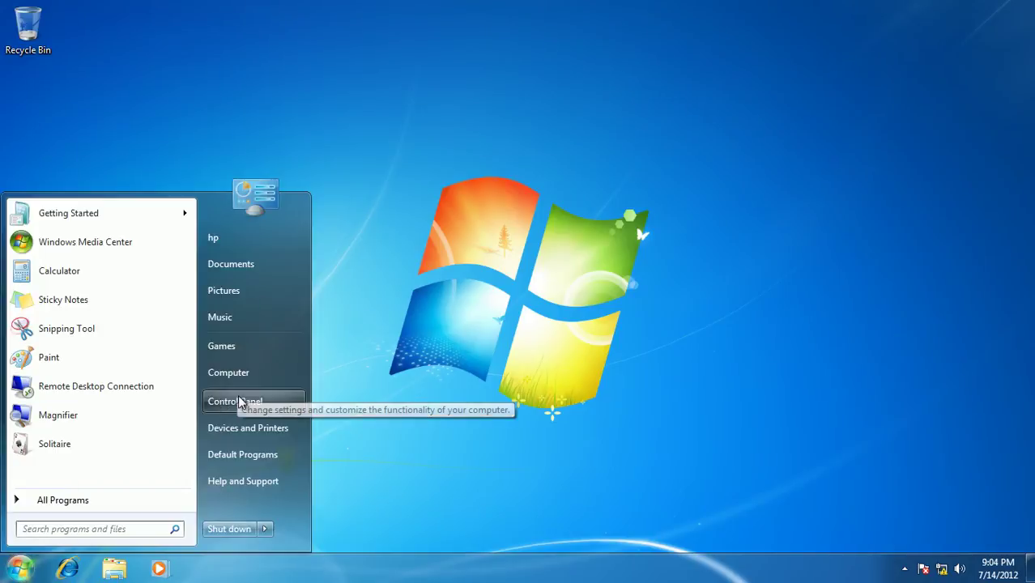
left_click(239, 402)
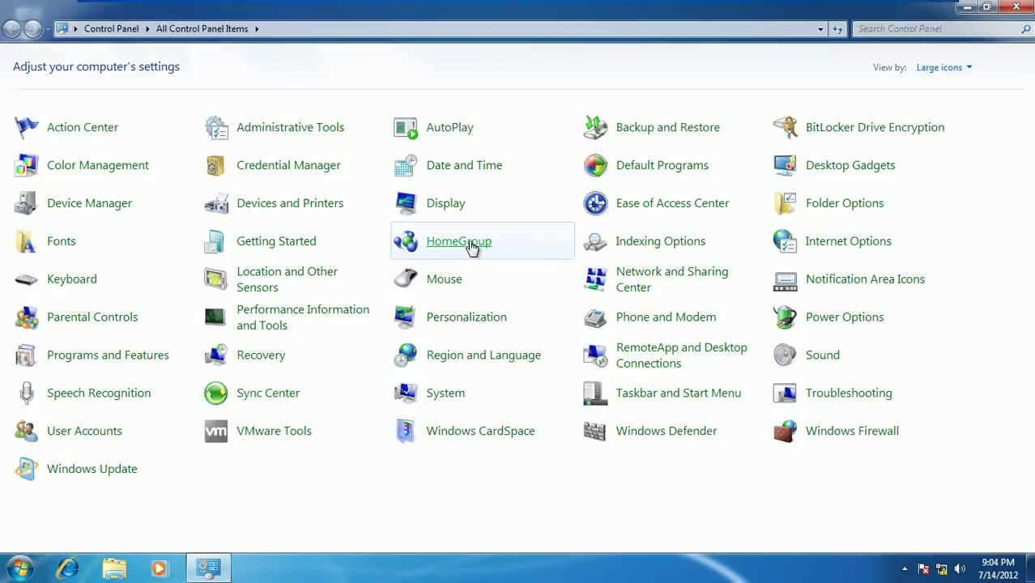
left_click(472, 246)
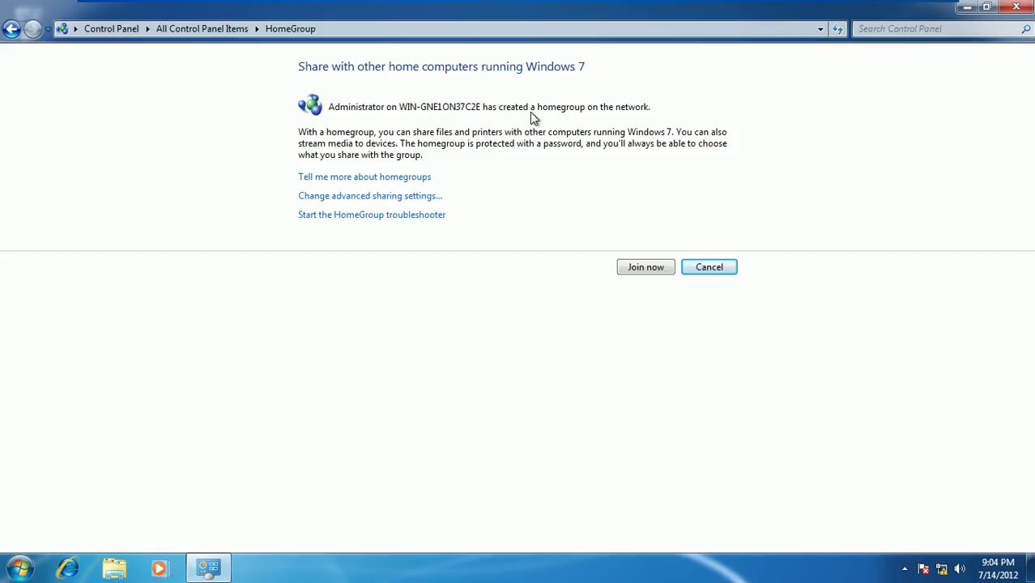
left_click(644, 269)
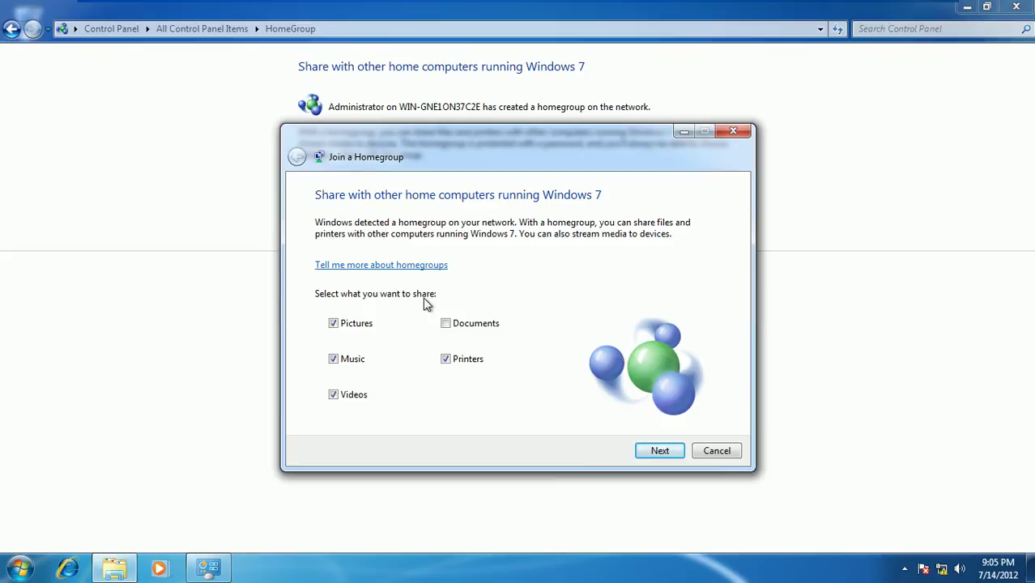
Untick Pictures, Videos and Printers so only Music is shared from this PC.
left_click(361, 326)
left_click(343, 402)
left_click(465, 369)
left_click(658, 452)
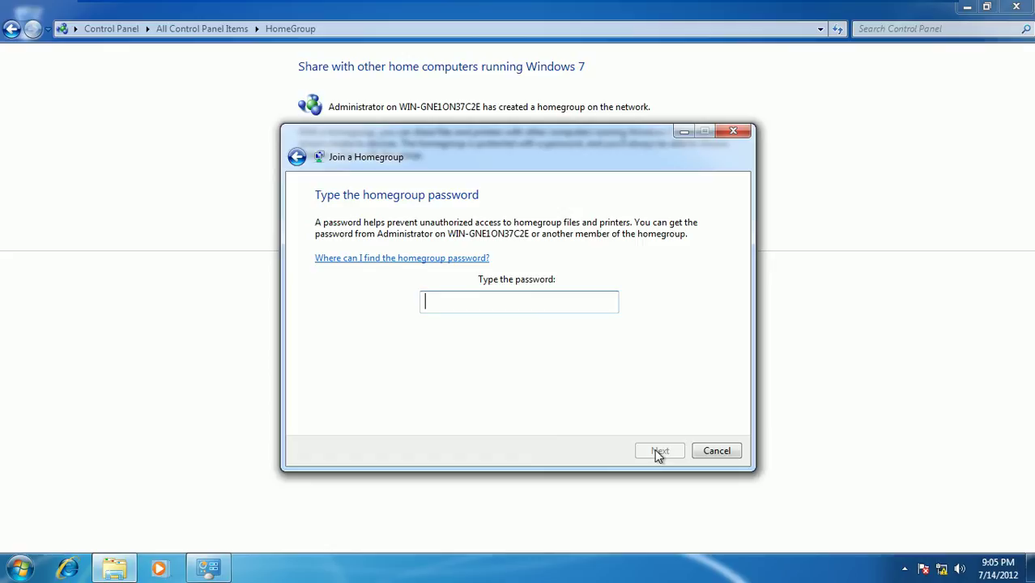
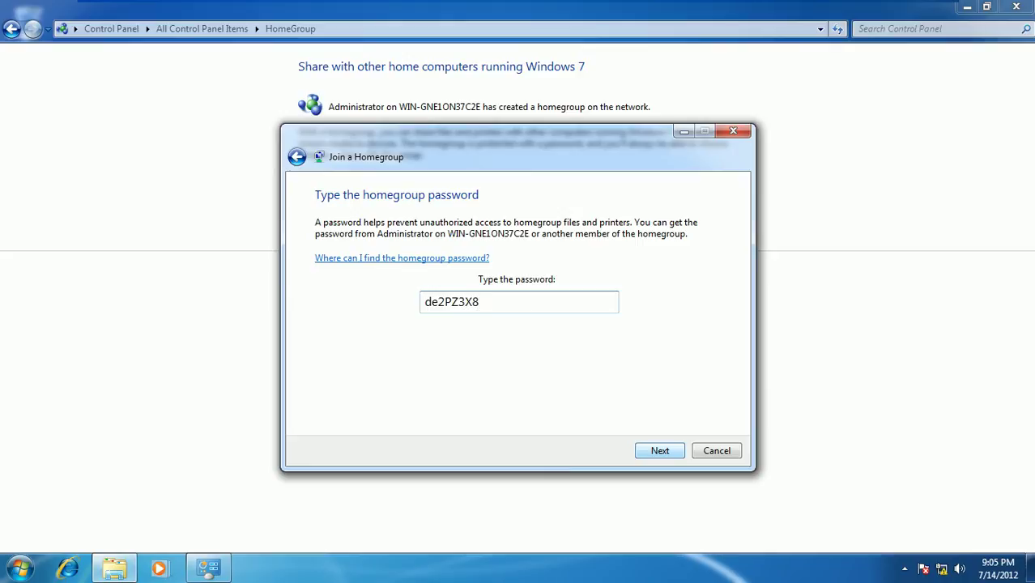
Enter the homegroup password and join the homegroup.
left_click(670, 453)
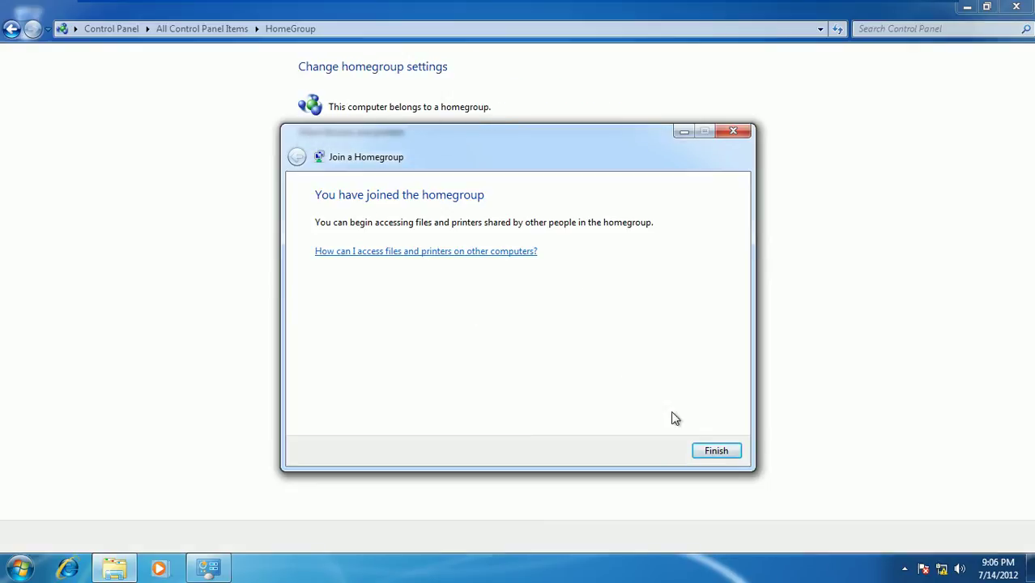
Finish the join wizard, close Control Panel, and open Computer in Windows Explorer.
left_click(719, 450)
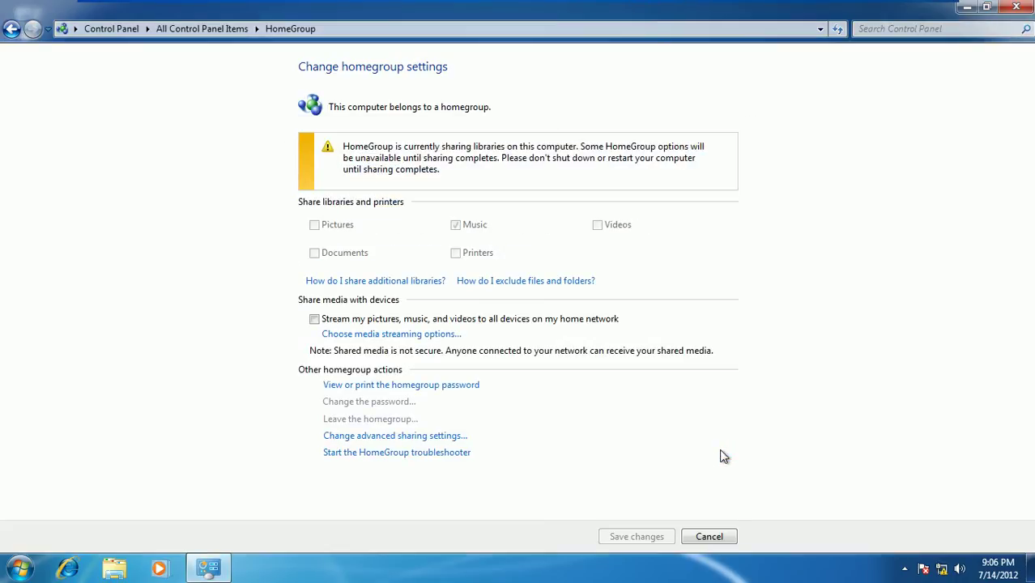
left_click(724, 540)
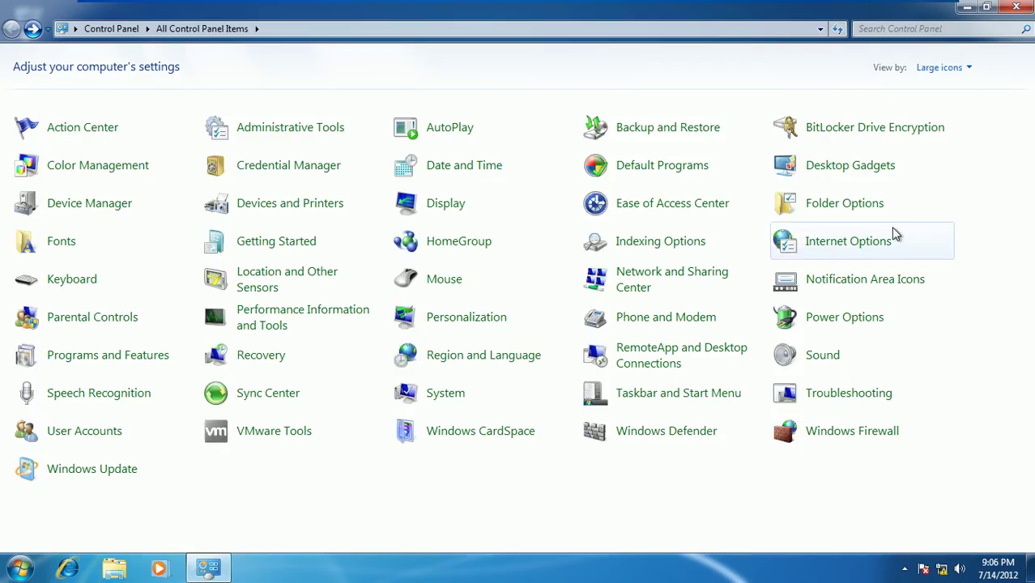
left_click(1012, 8)
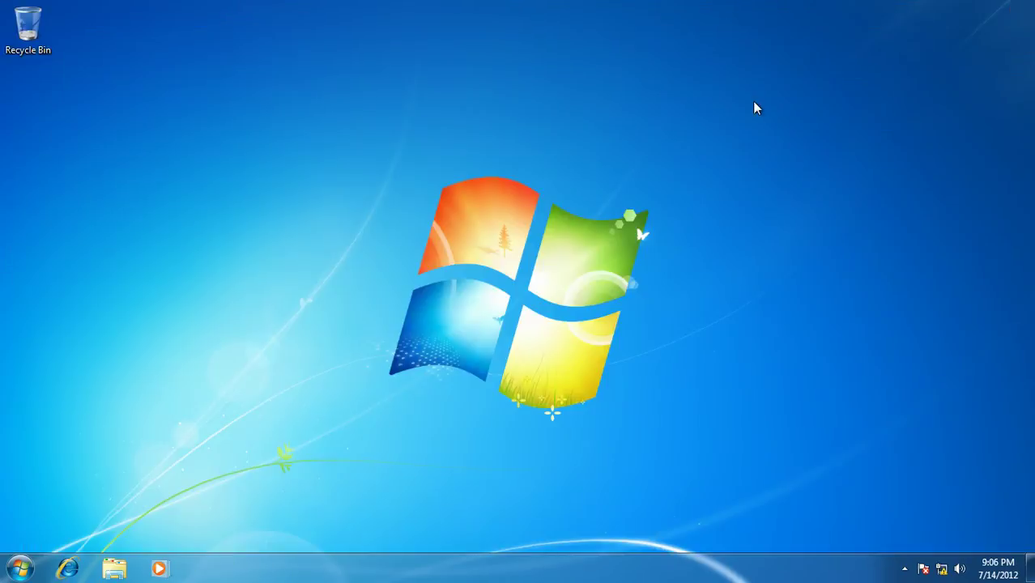
left_click(23, 567)
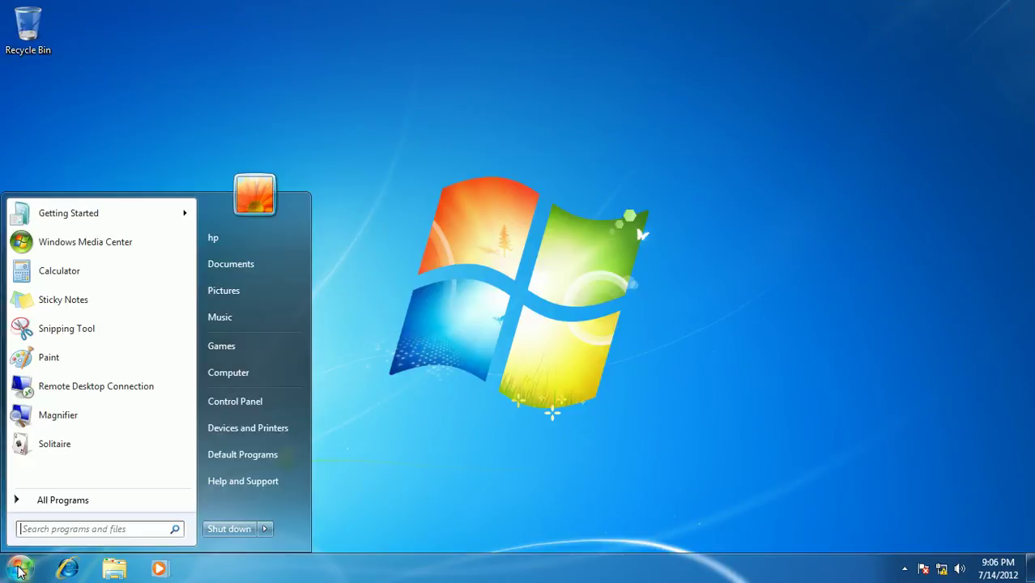
left_click(241, 378)
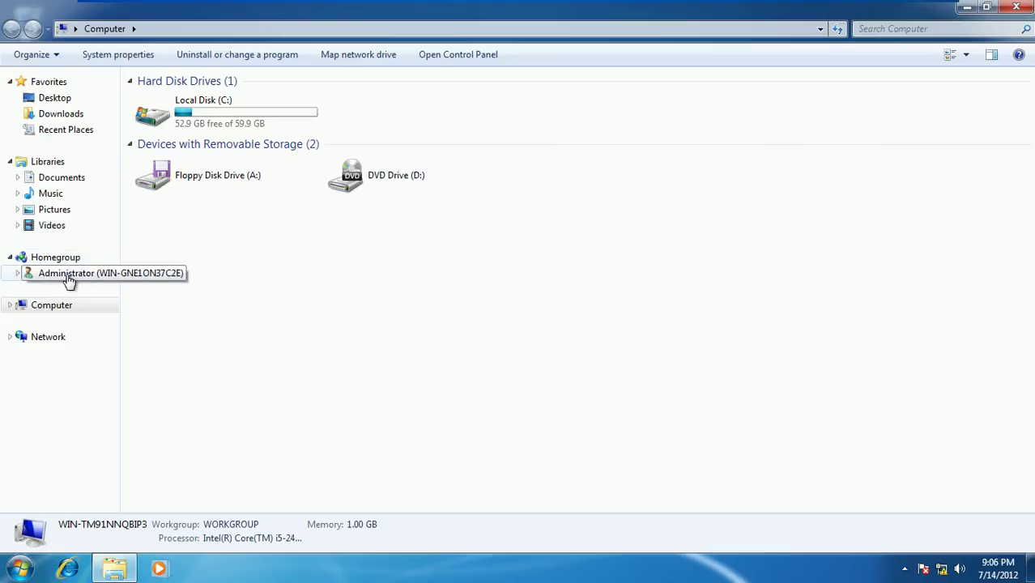
Browse the Administrator PC's shared Documents, open and close a New Text Document, then switch PCs.
left_click(69, 280)
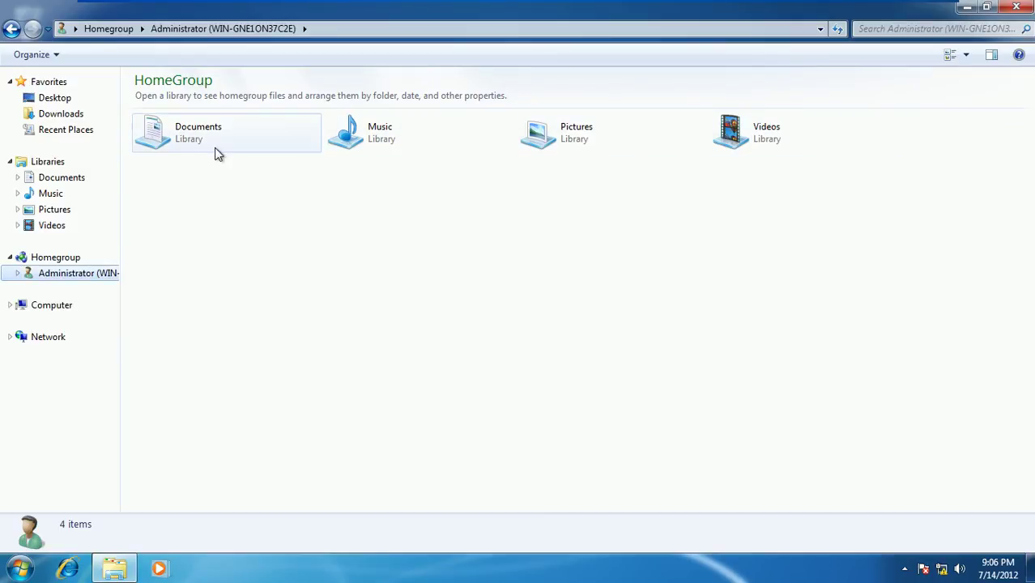
left_click(17, 275)
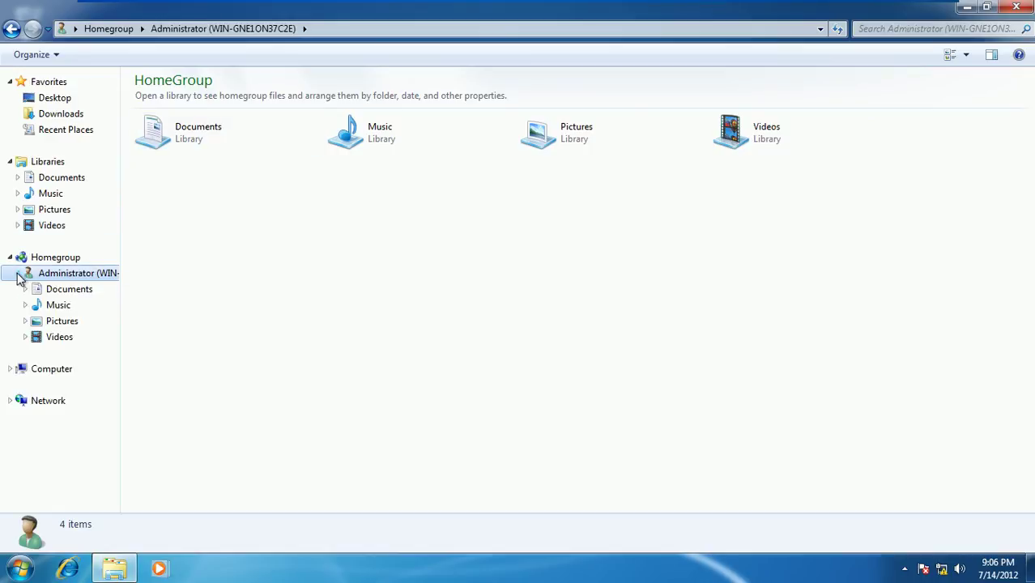
left_click(55, 293)
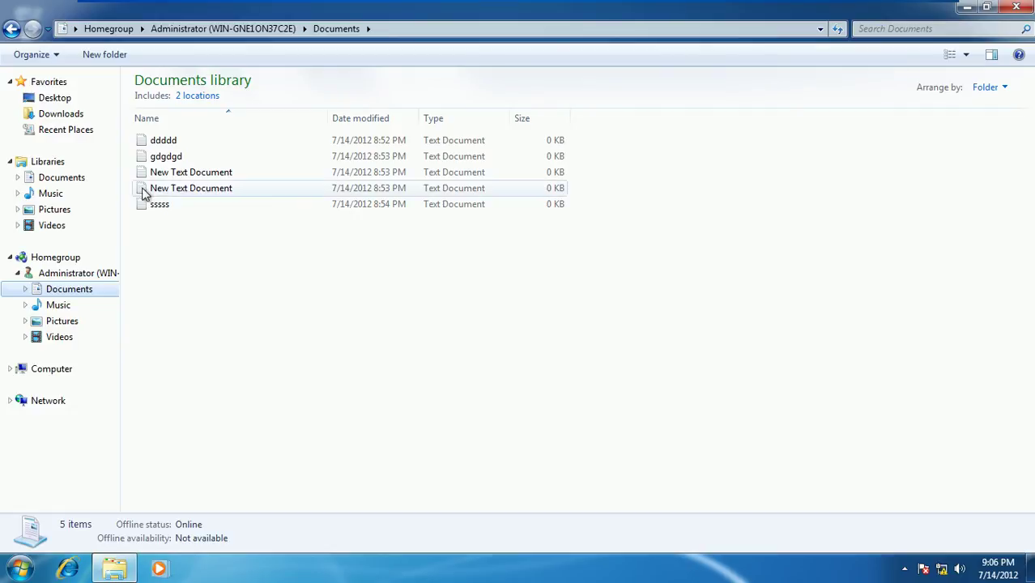
left_click(168, 189)
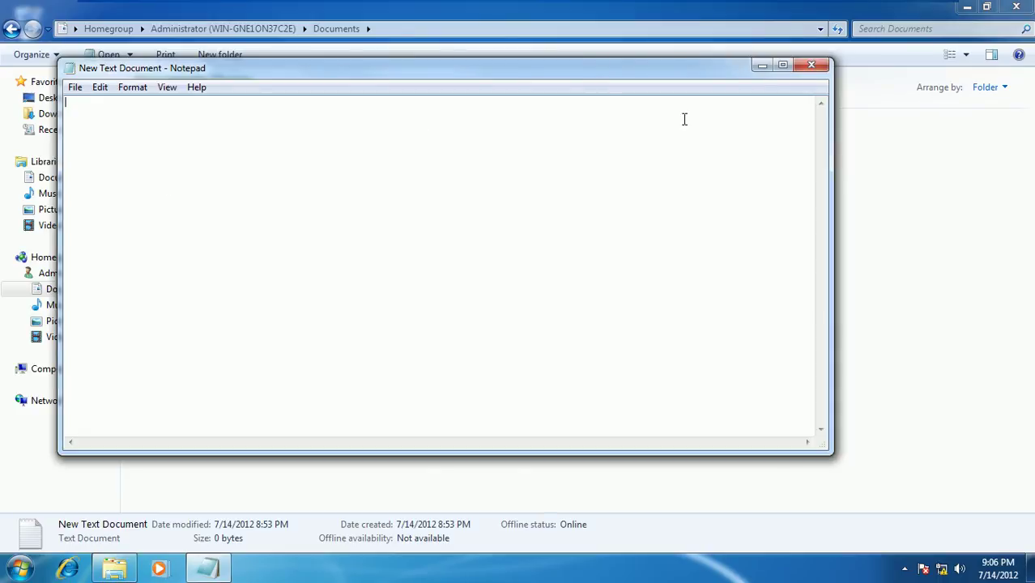
left_click(816, 68)
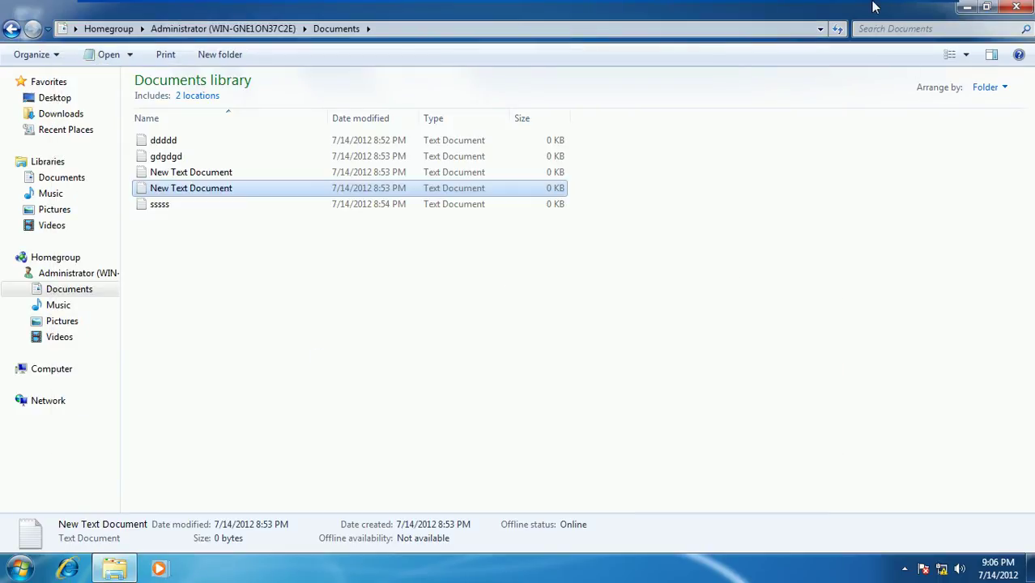
mouse_move(875, 4)
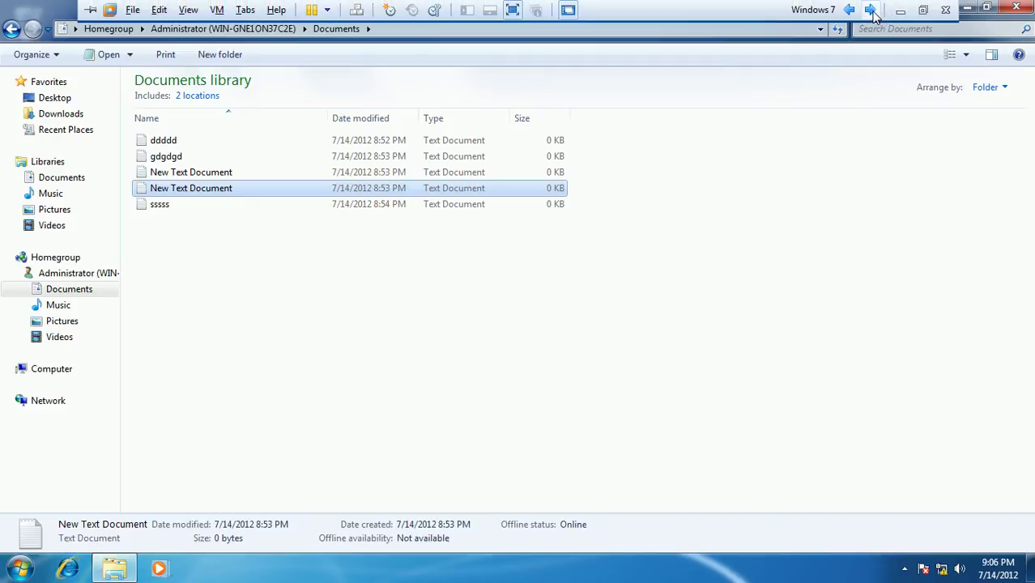
left_click(870, 9)
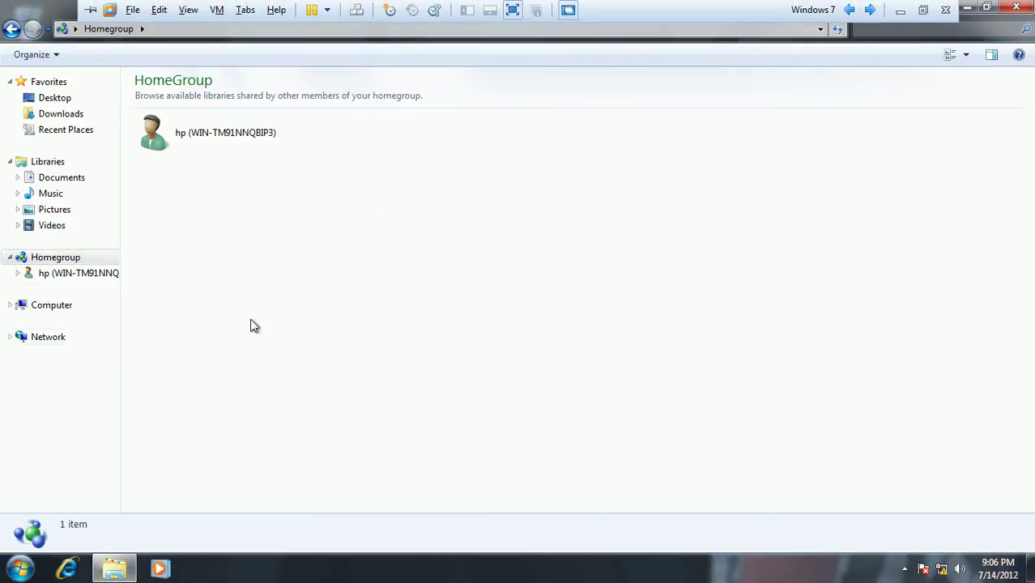
Expand Homegroup > hp (WIN-TM91NNQBIP3) and open its shared Music library with Sample Music.
left_click(19, 274)
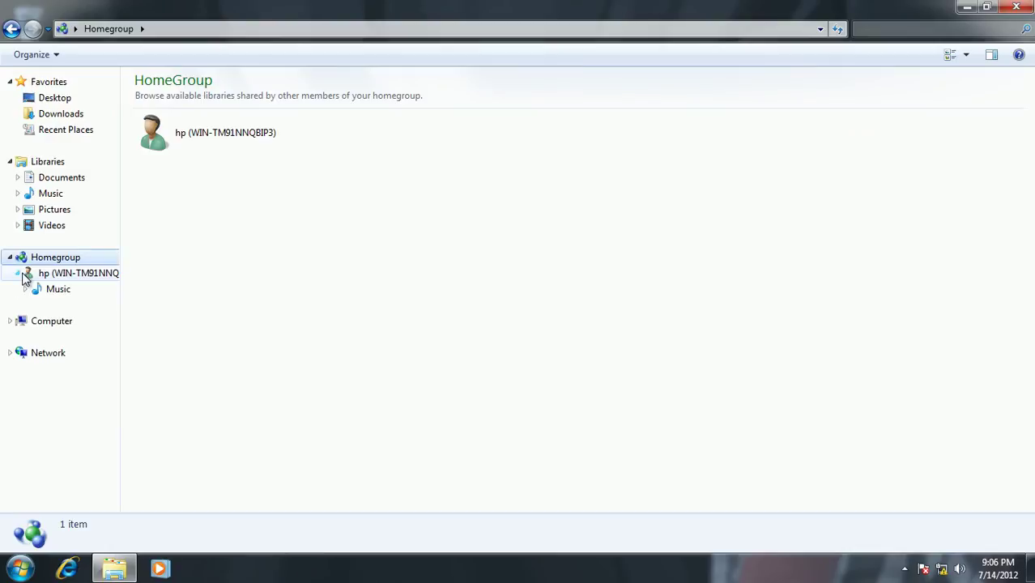
left_click(49, 278)
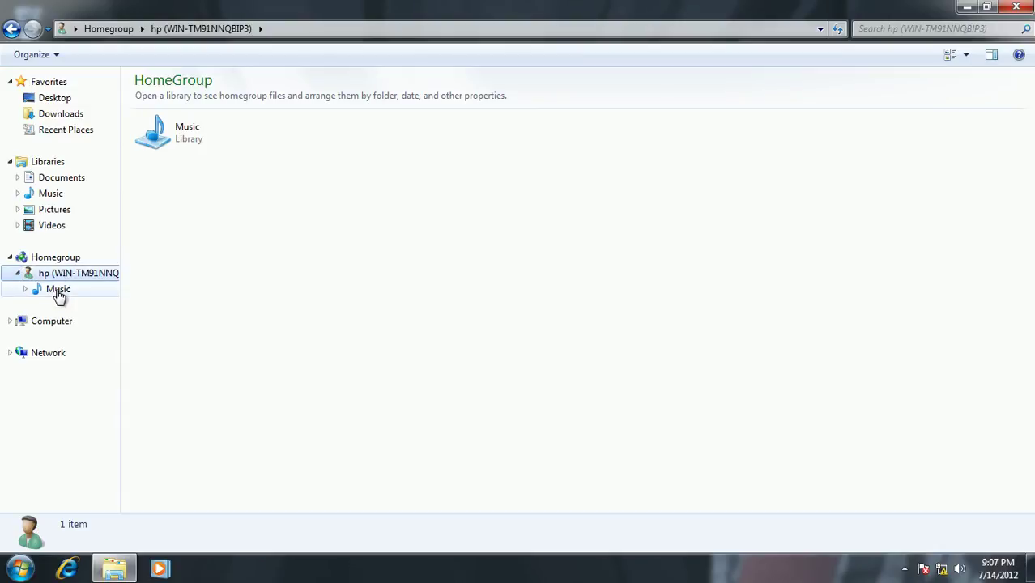
left_click(58, 292)
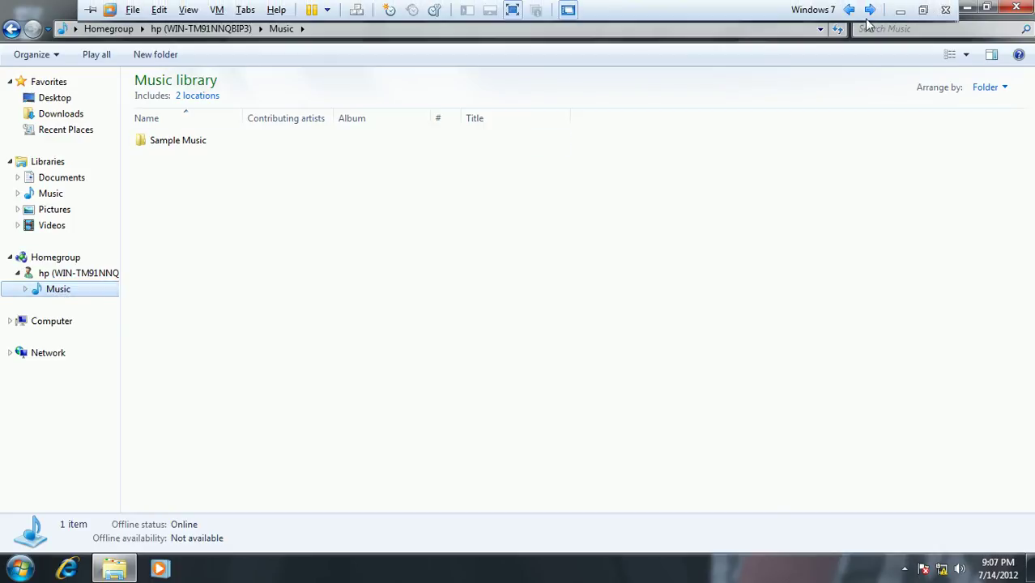
left_click(850, 9)
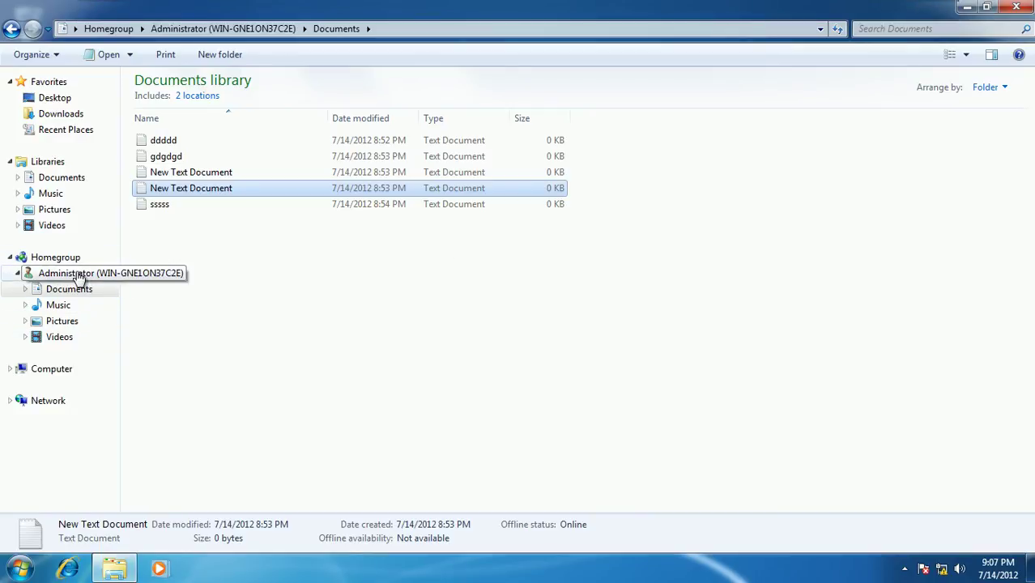
left_click(318, 277)
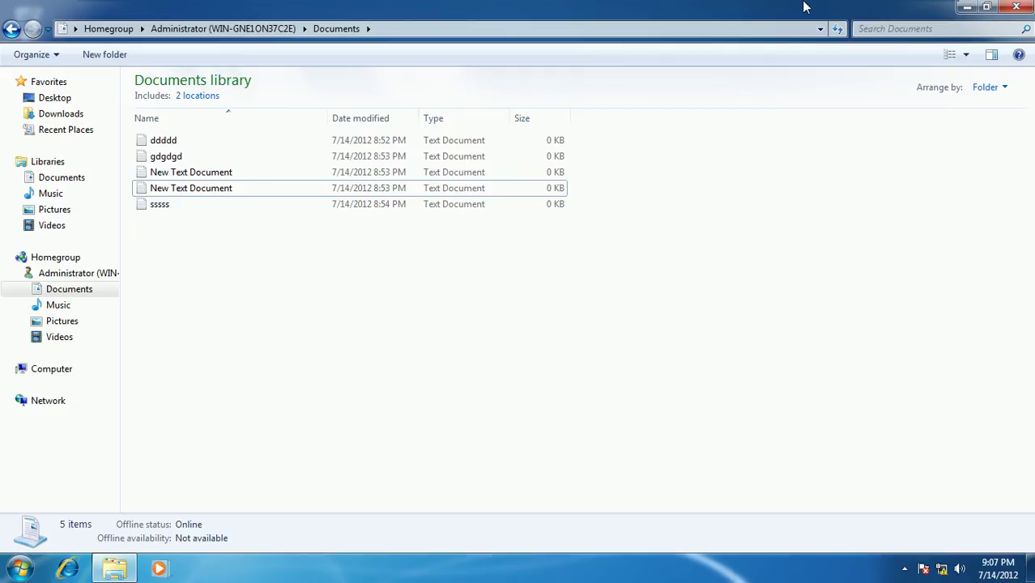
mouse_move(809, 4)
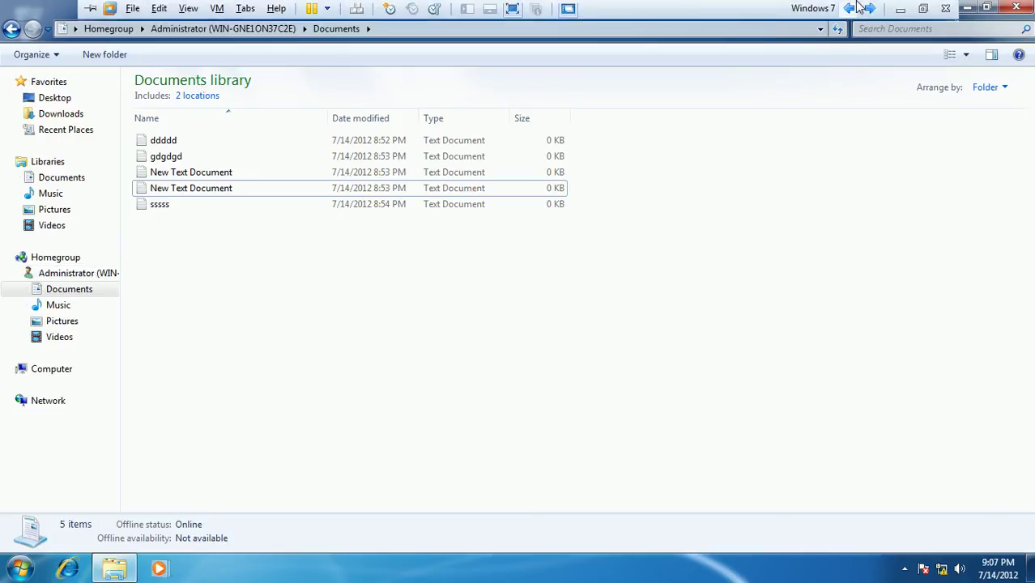
left_click(873, 10)
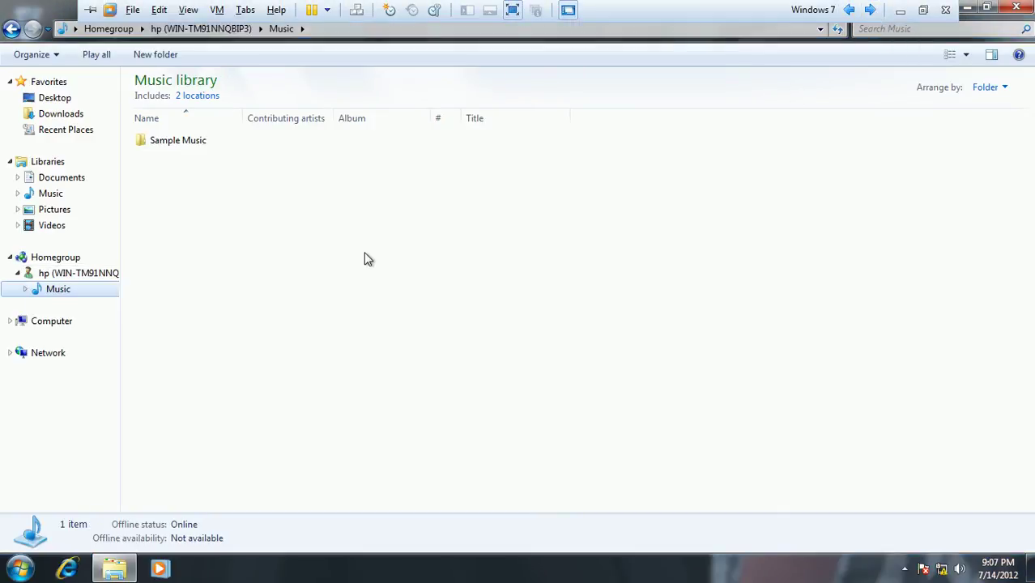
Share this PC's Documents library with the Homegroup as Read/Write.
left_click(49, 183)
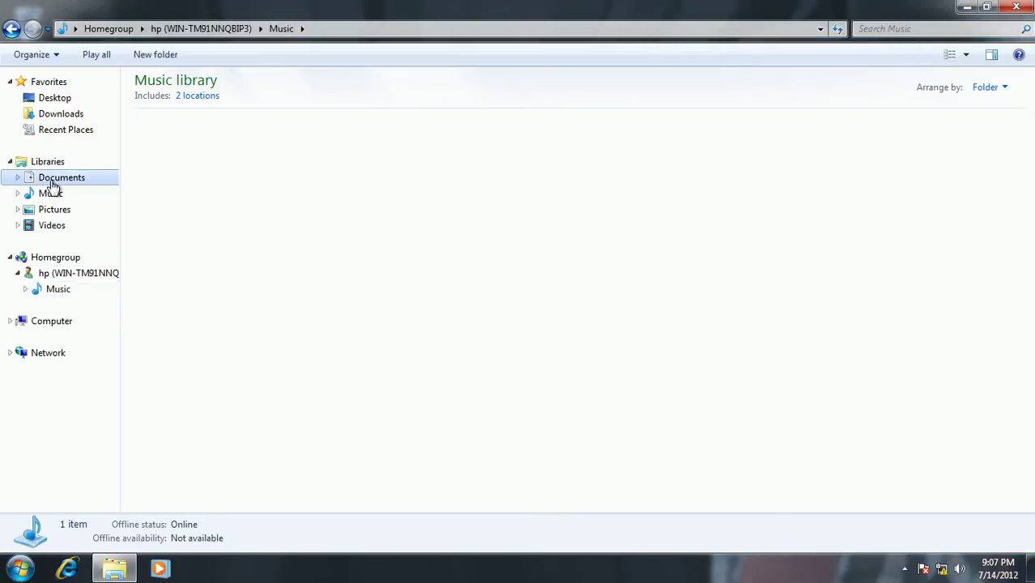
right_click(51, 185)
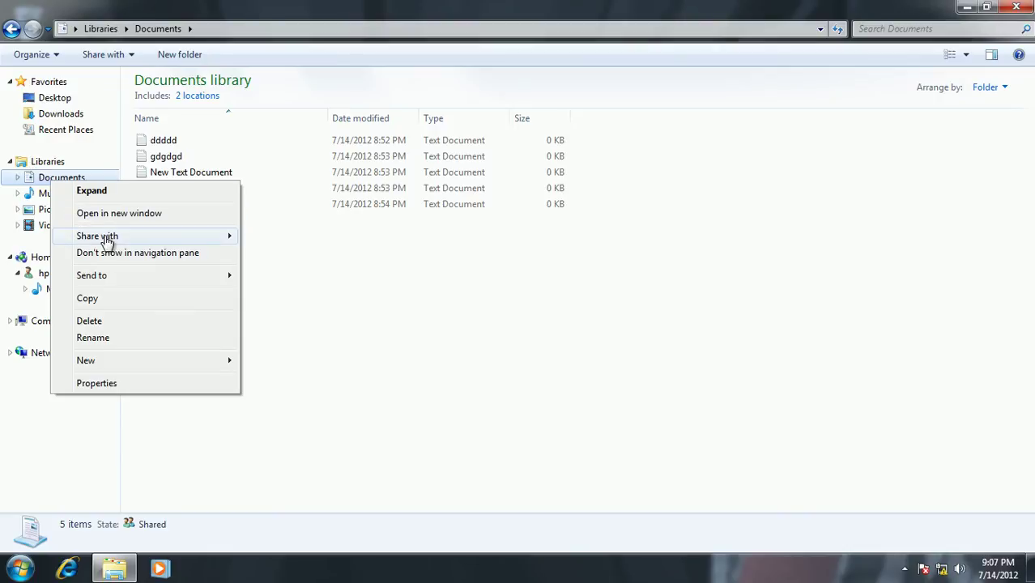
mouse_move(107, 240)
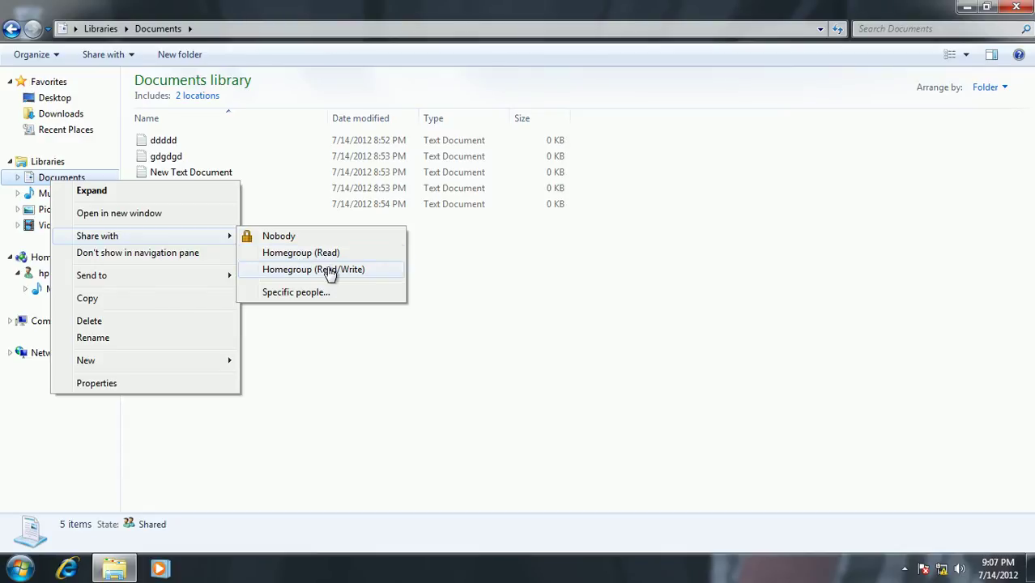
left_click(330, 274)
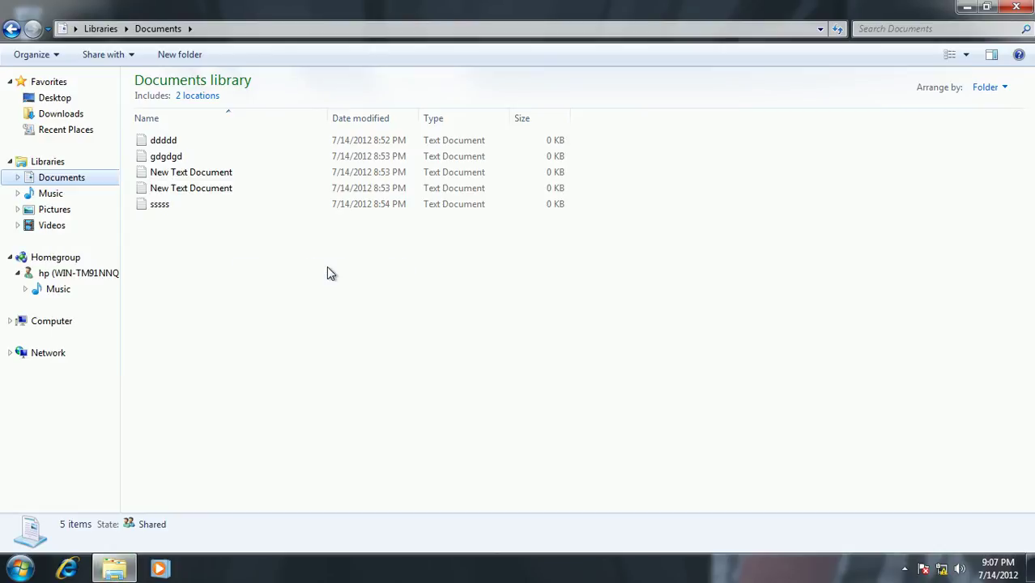
On the other PC, create a text file named hahah in shared Documents, then close Explorer.
mouse_move(891, 7)
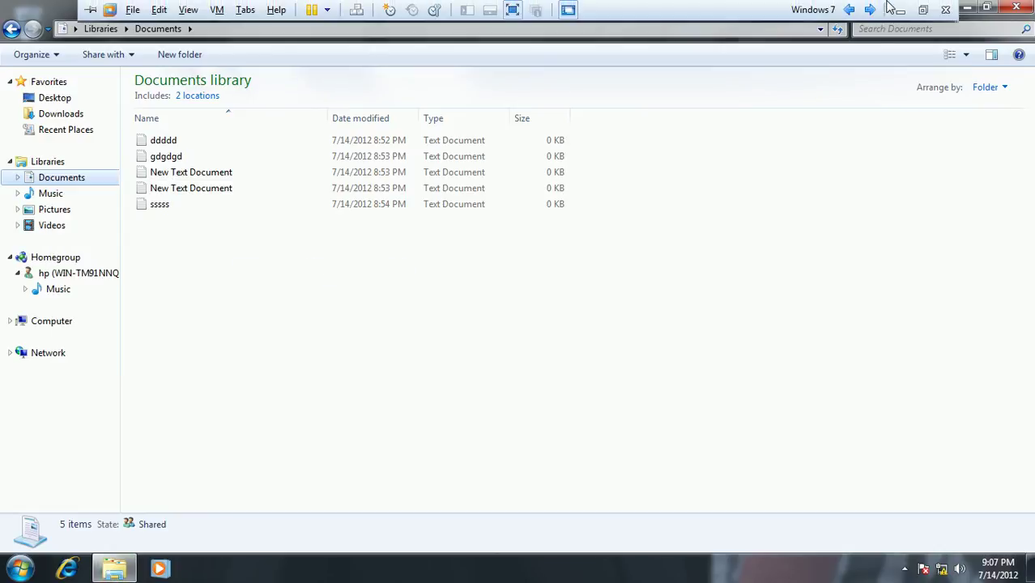
left_click(847, 10)
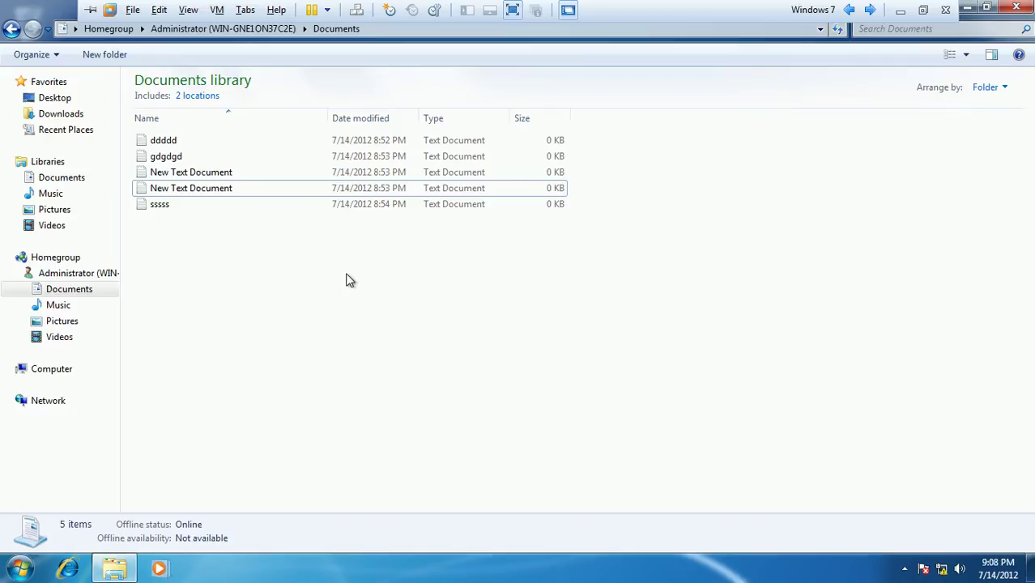
right_click(268, 281)
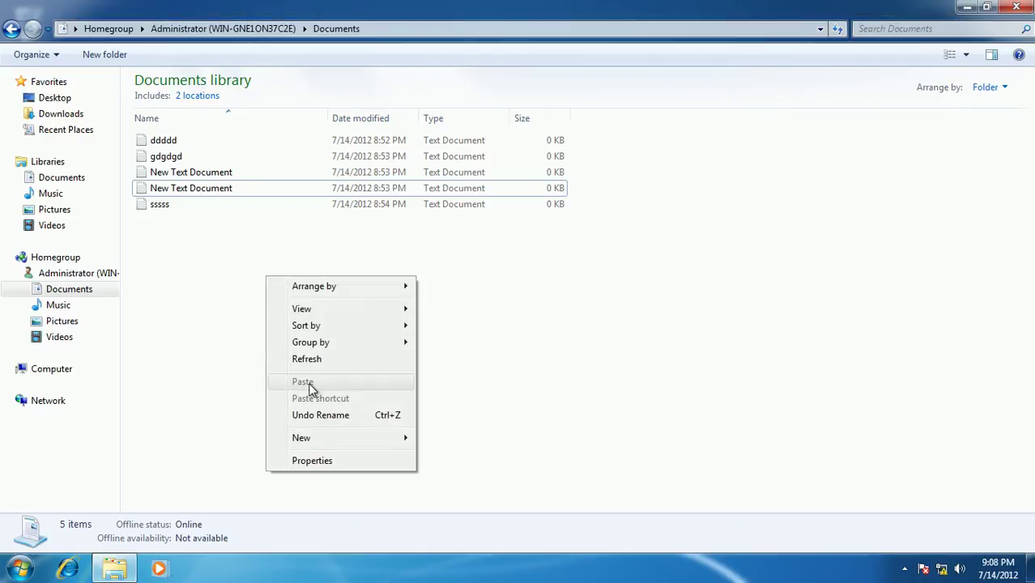
mouse_move(316, 440)
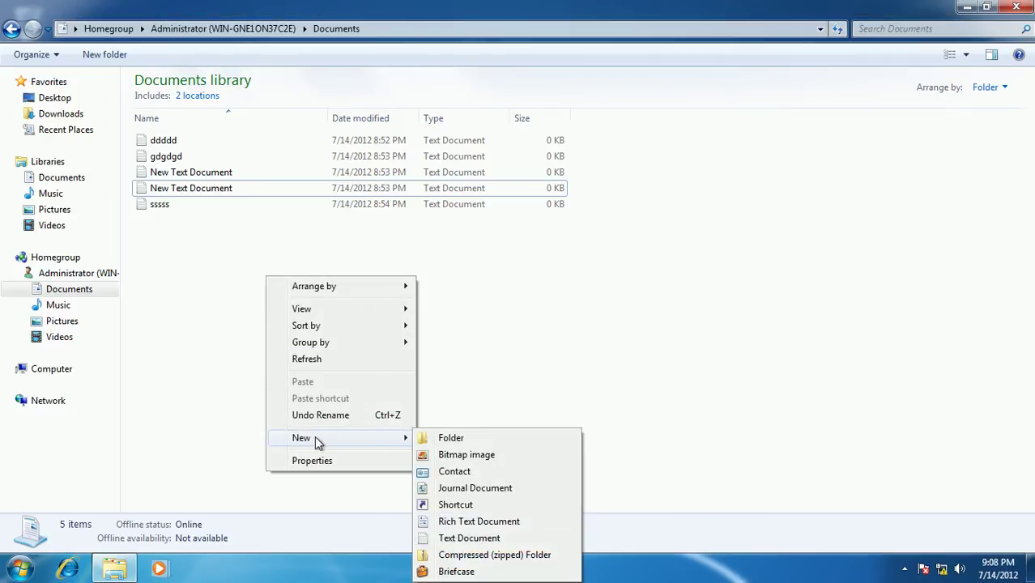
left_click(465, 539)
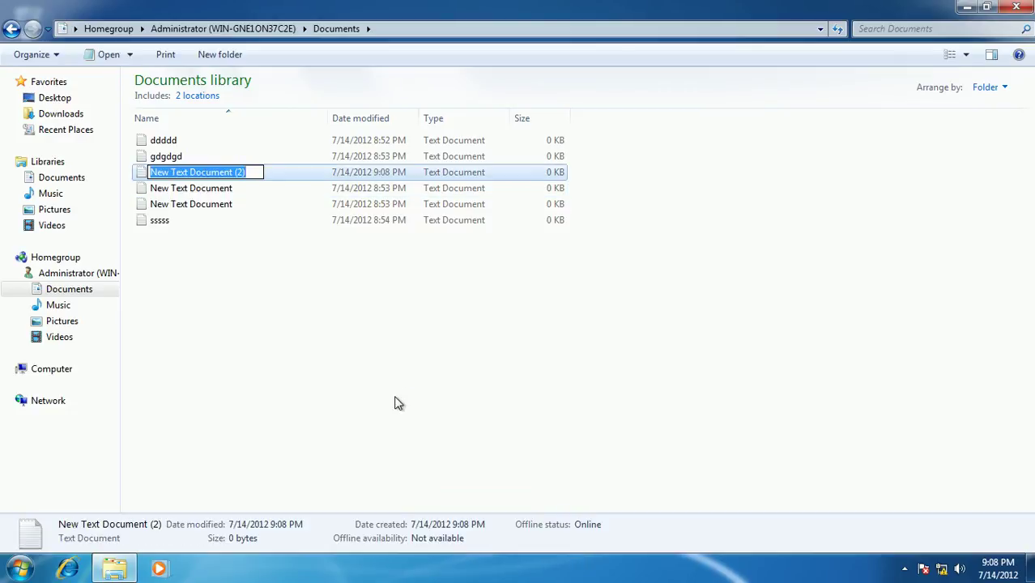
type("hahah")
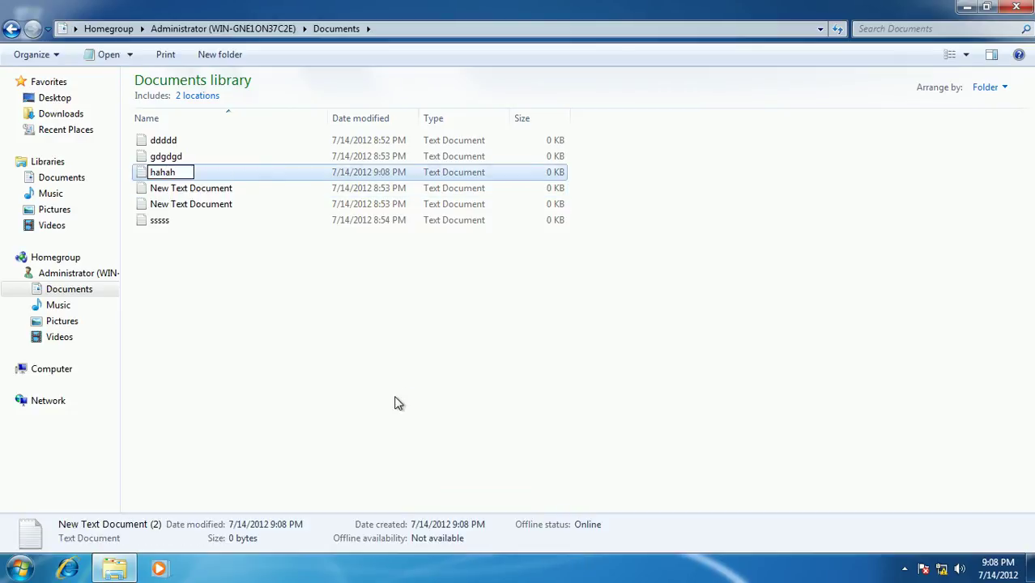
left_click(395, 403)
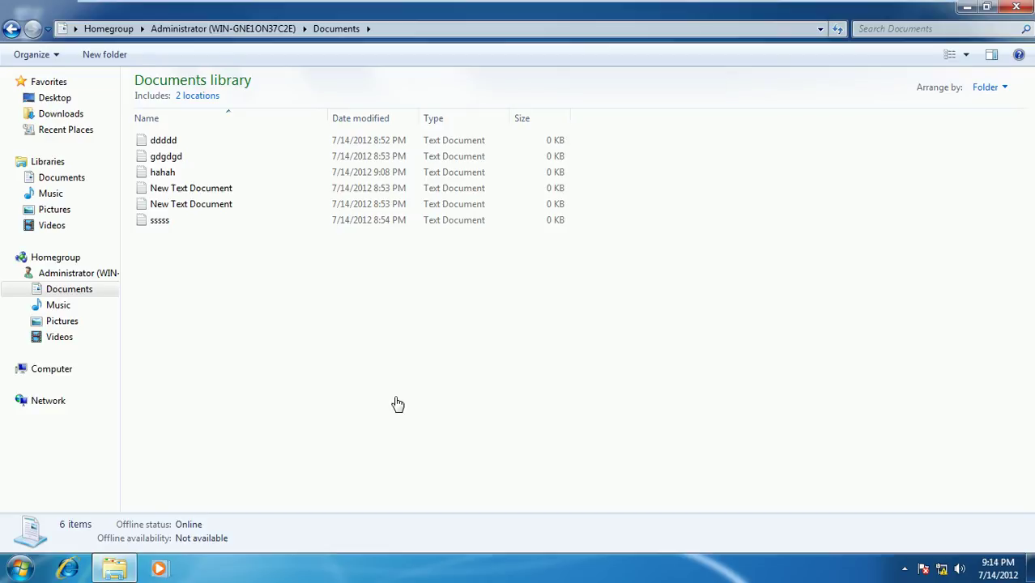
left_click(1018, 10)
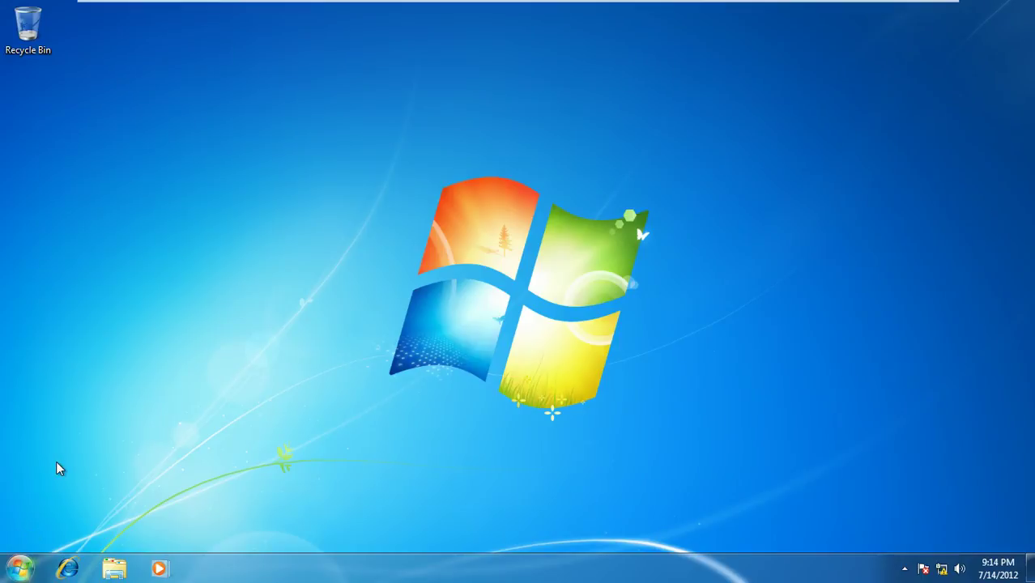
Open Control Panel from the Start menu and go to the HomeGroup settings page.
key("super")
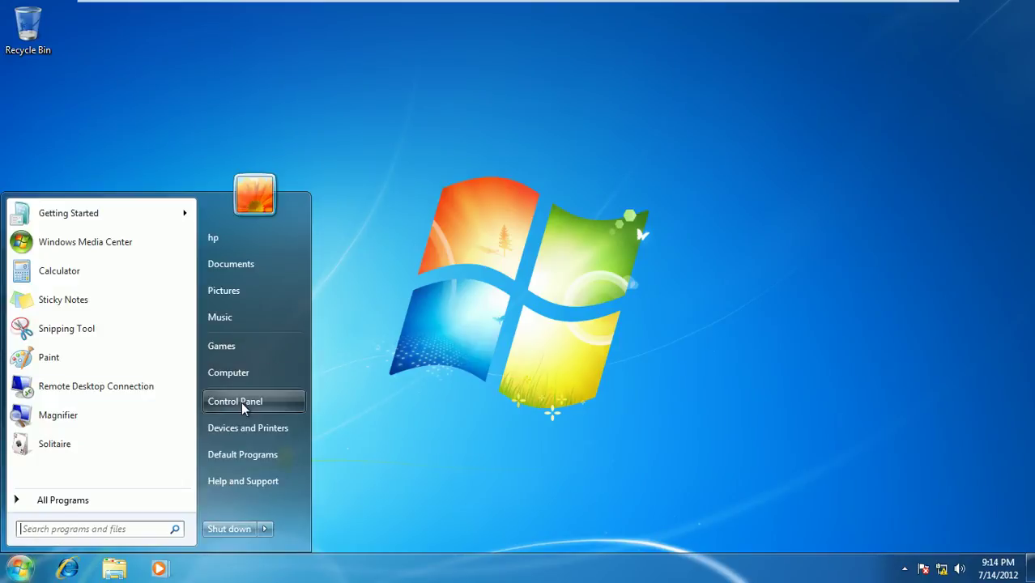
left_click(242, 402)
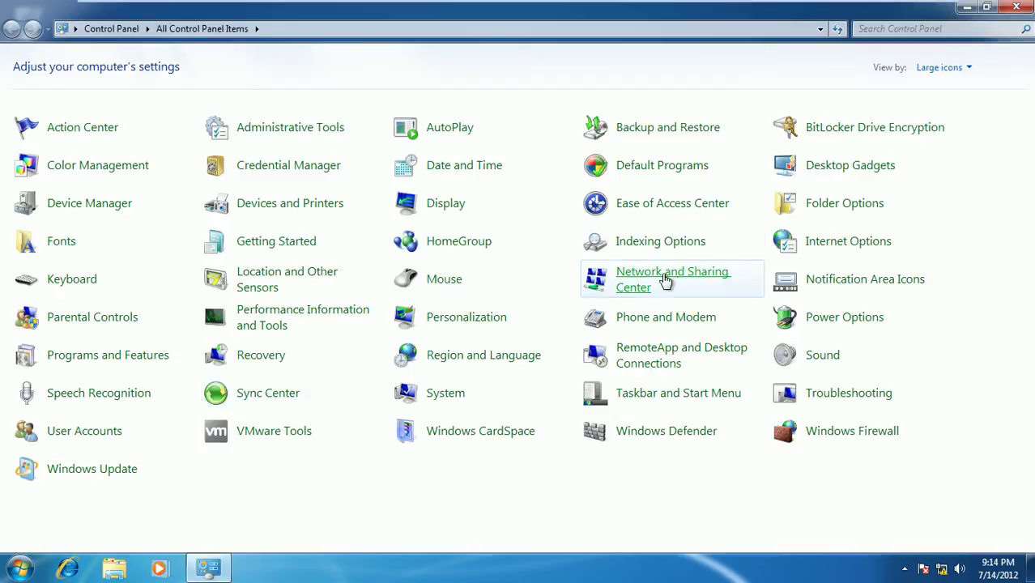
left_click(479, 245)
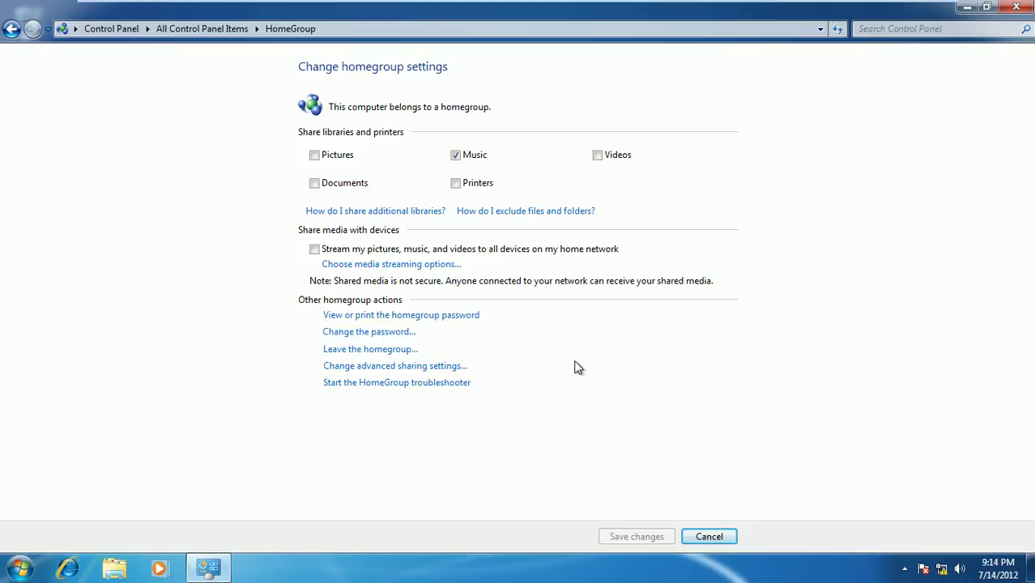
Display the homegroup password, select its text, and return to the HomeGroup settings.
left_click(458, 316)
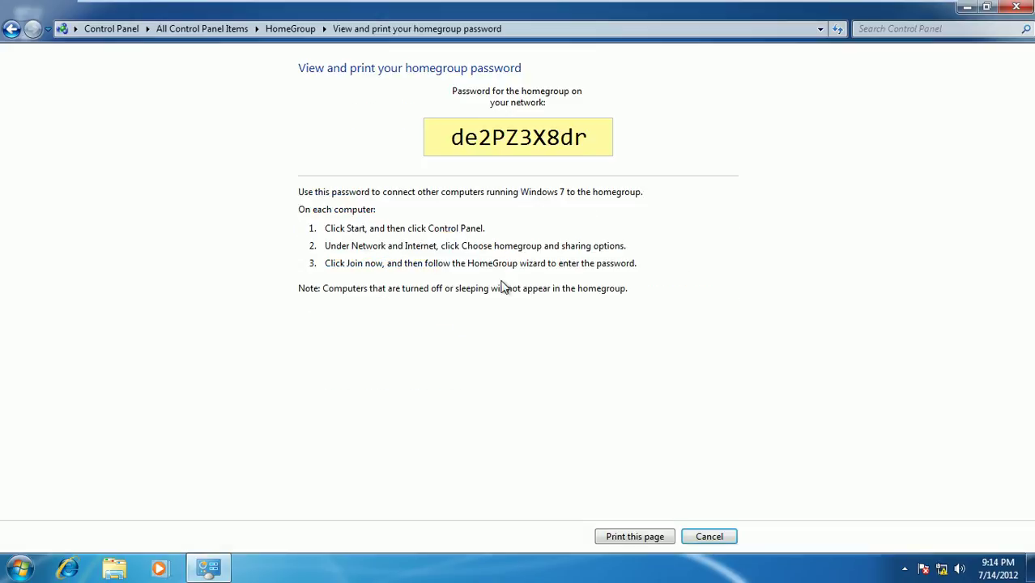
left_click_drag(588, 137, 417, 139)
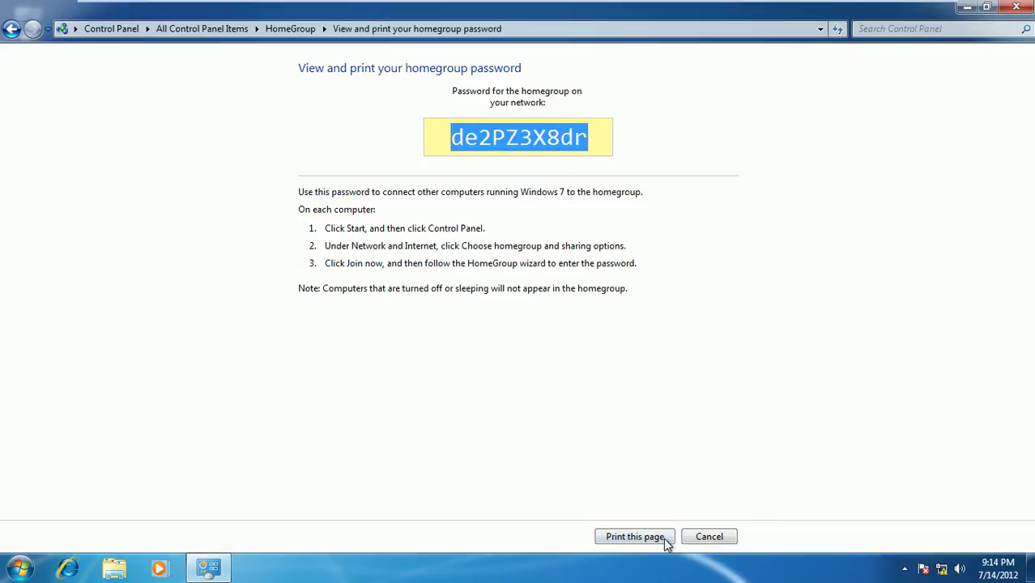
left_click(716, 537)
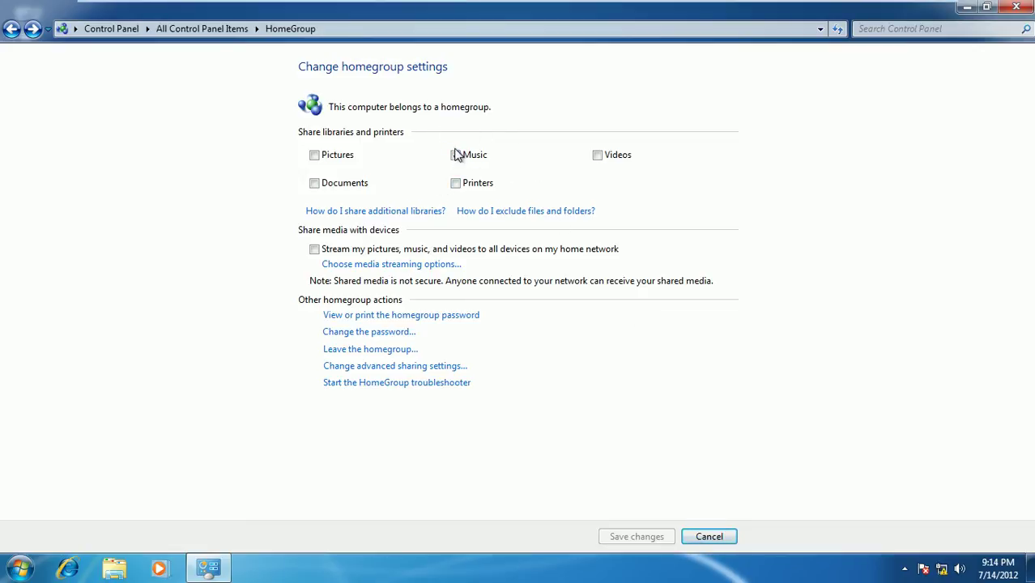
Tick Pictures and Videos for homegroup sharing and save the changes.
left_click(342, 161)
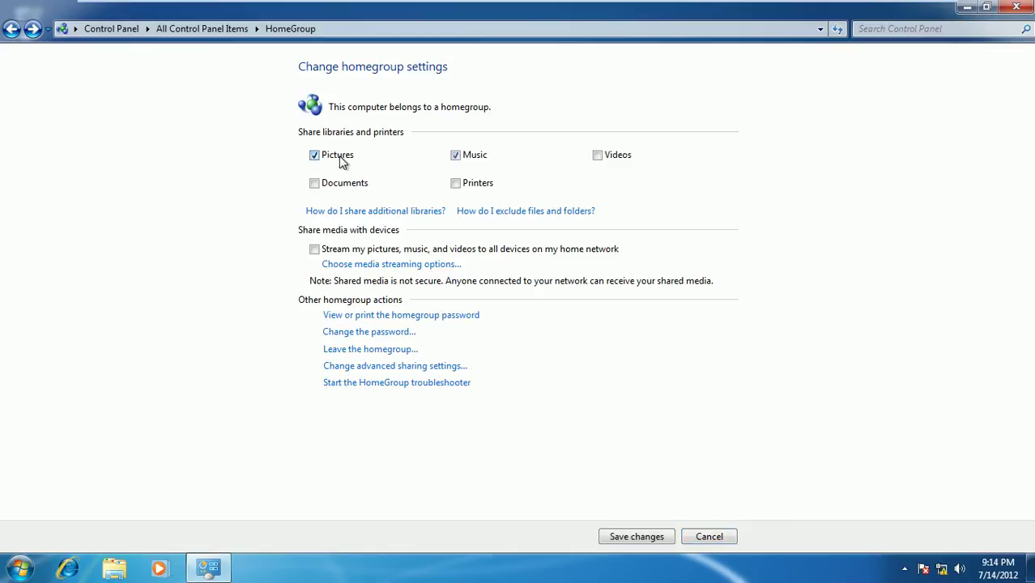
left_click(615, 158)
left_click(637, 537)
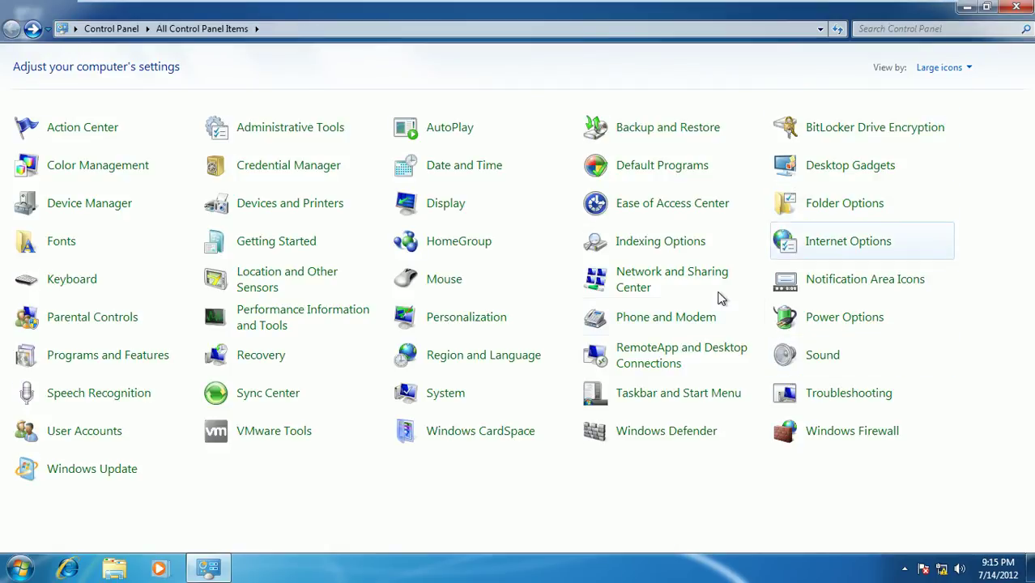
Open Network and Sharing Center's advanced sharing settings and scroll through the options.
left_click(636, 282)
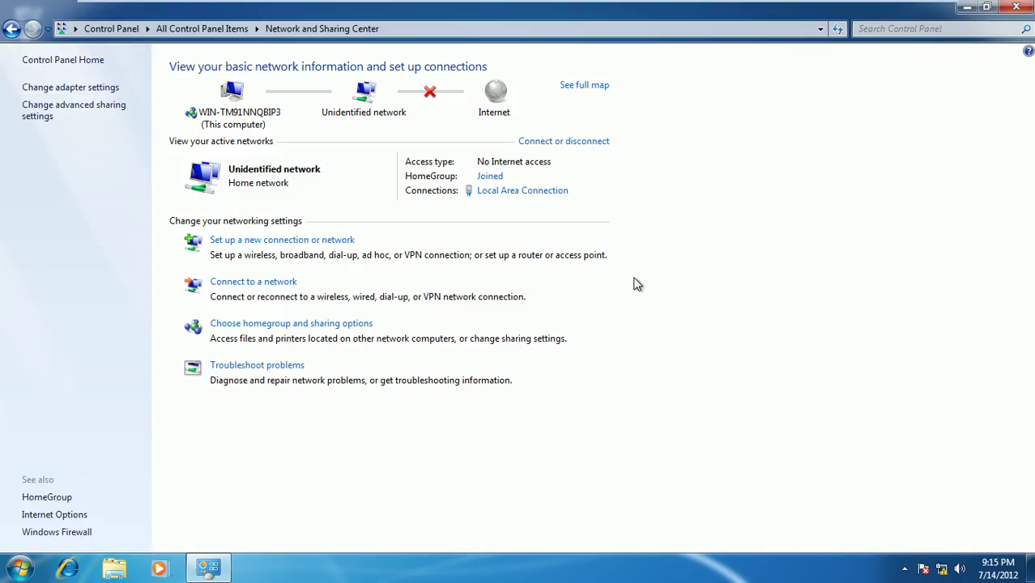
left_click(33, 107)
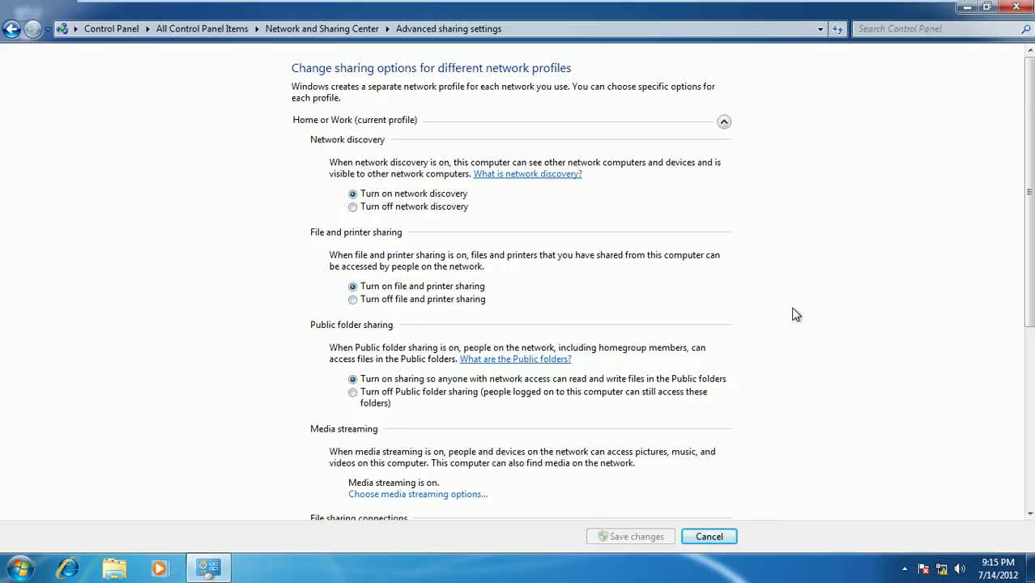
left_click_drag(1030, 243, 1031, 328)
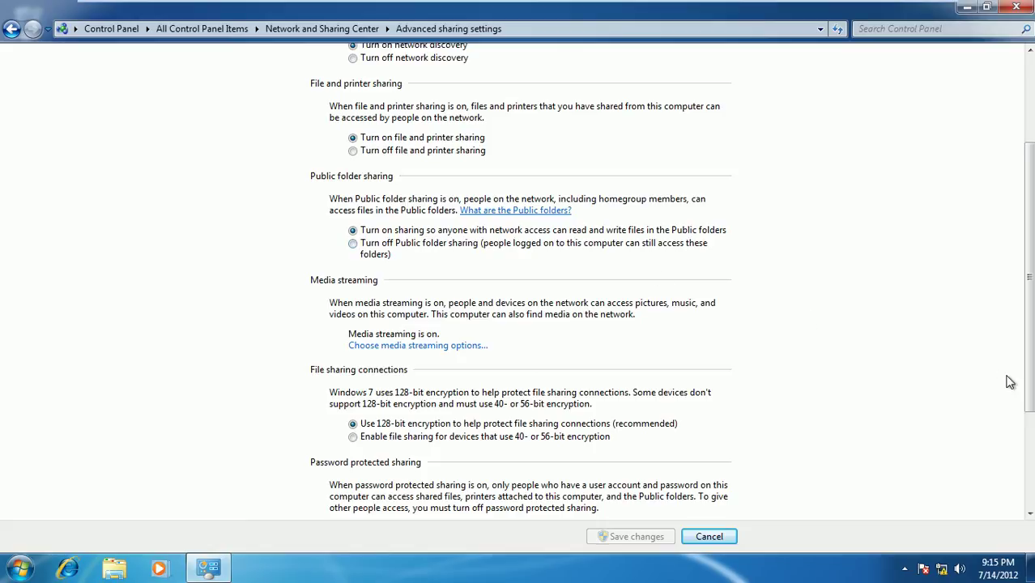
left_click_drag(1028, 382, 1028, 480)
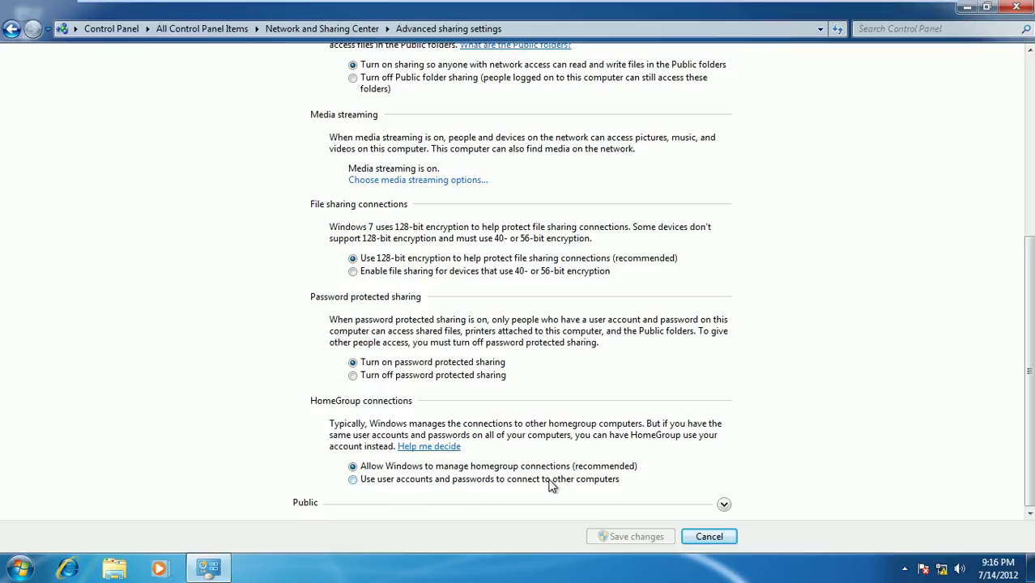
Cancel advanced sharing, close Network and Sharing Center, then close the other PC's Documents library.
left_click(708, 537)
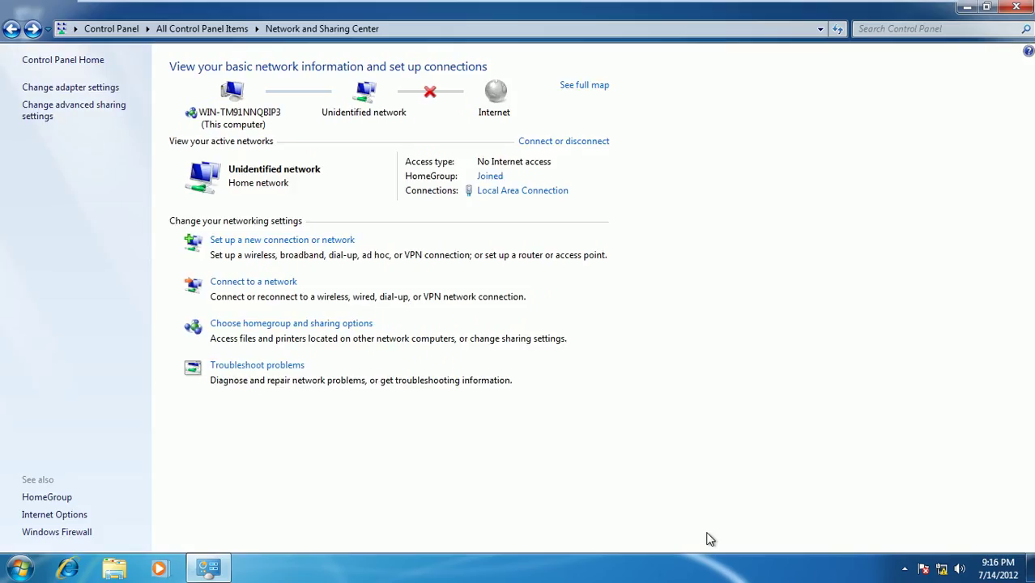
left_click(1018, 7)
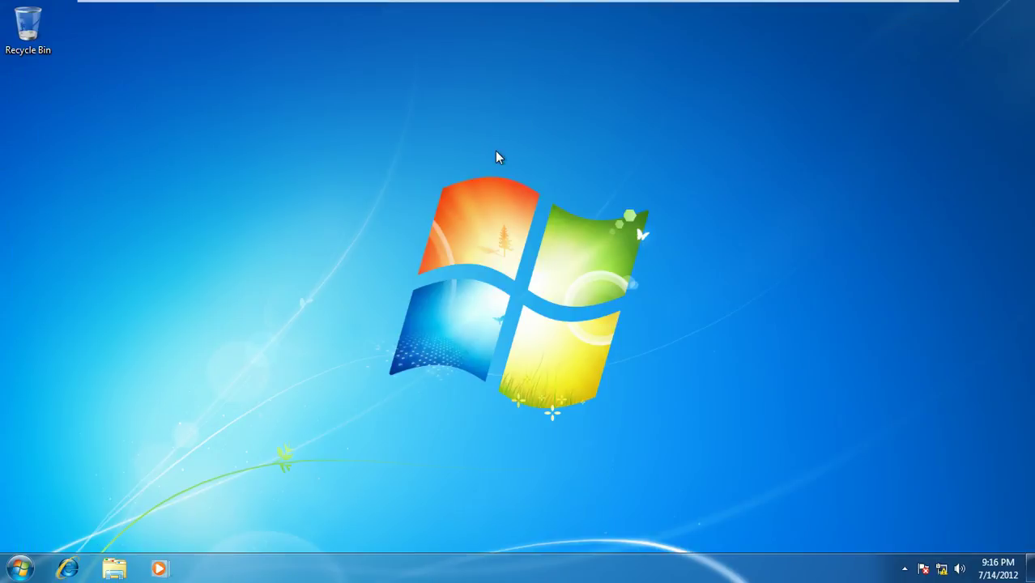
left_click(870, 10)
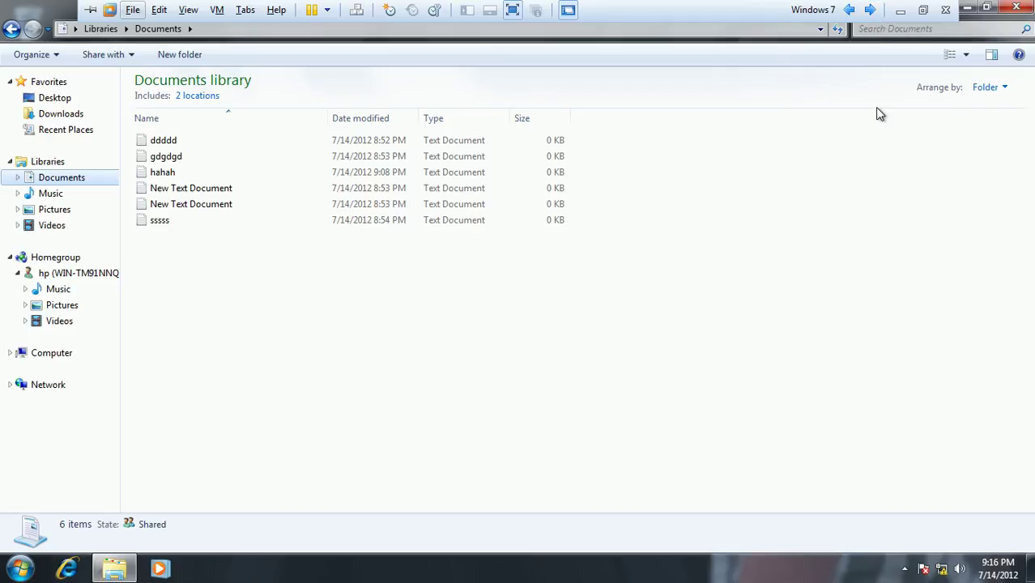
left_click(1017, 6)
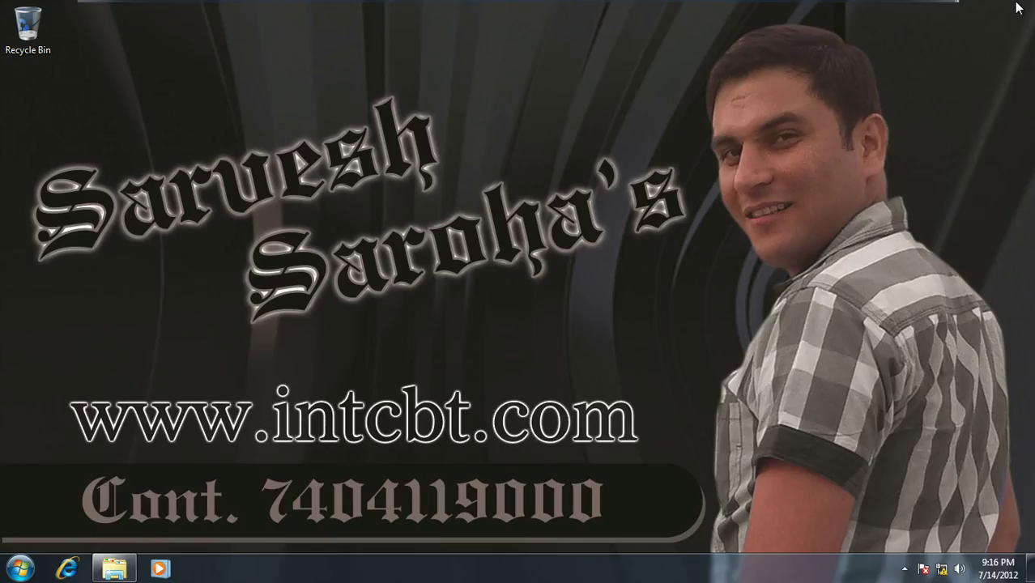